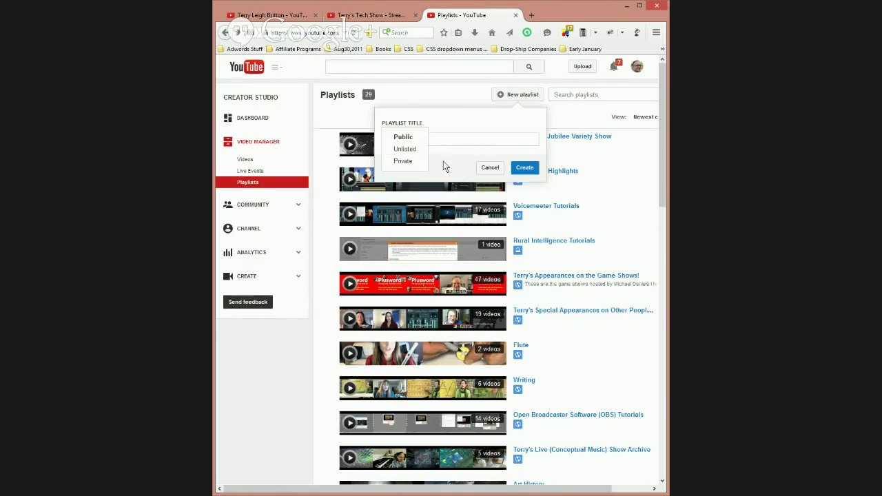
- Create a new public playlist titled "Test"
click(444, 166)
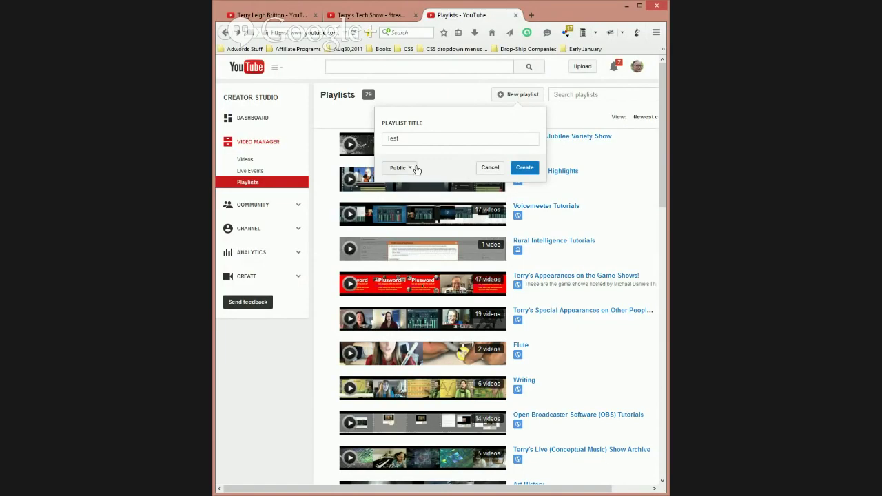
click(528, 169)
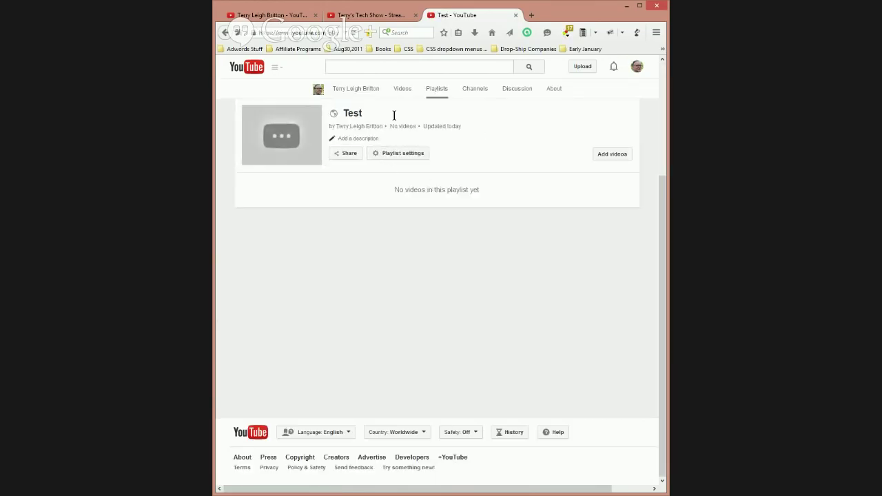
click(344, 131)
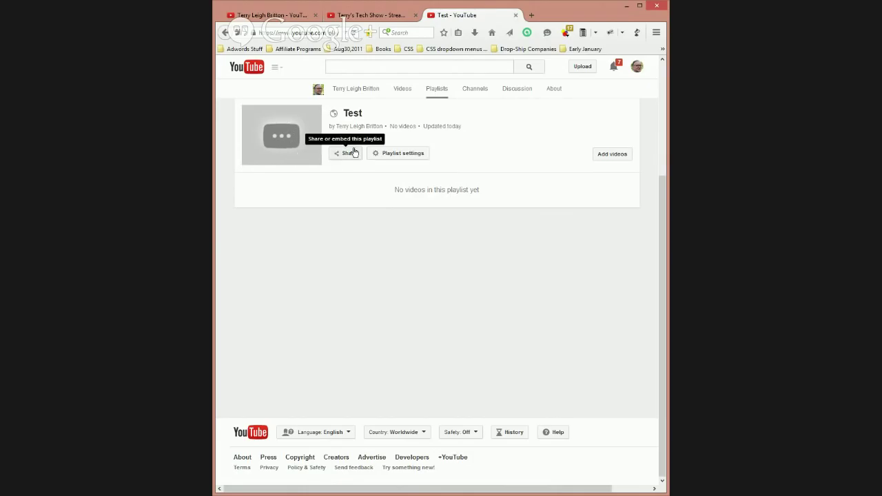
- Open the Test playlist's settings and review its privacy, ordering, official series and new-video placement options
click(410, 152)
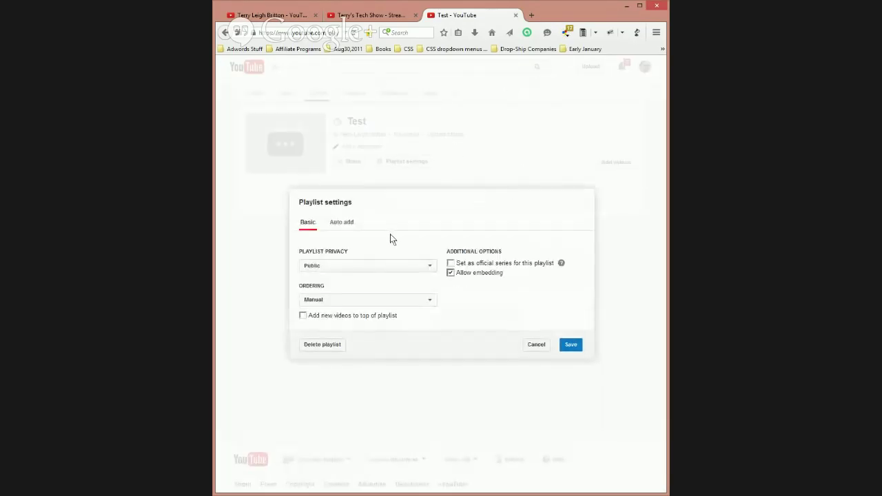
click(435, 266)
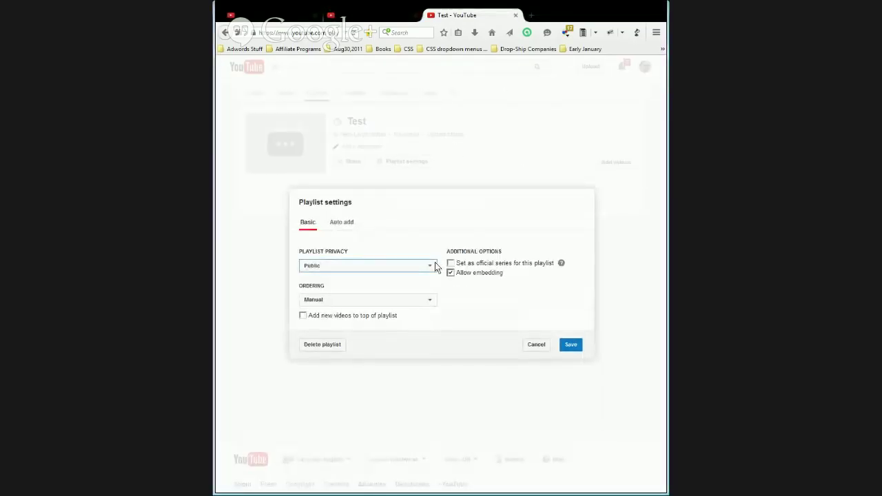
click(428, 304)
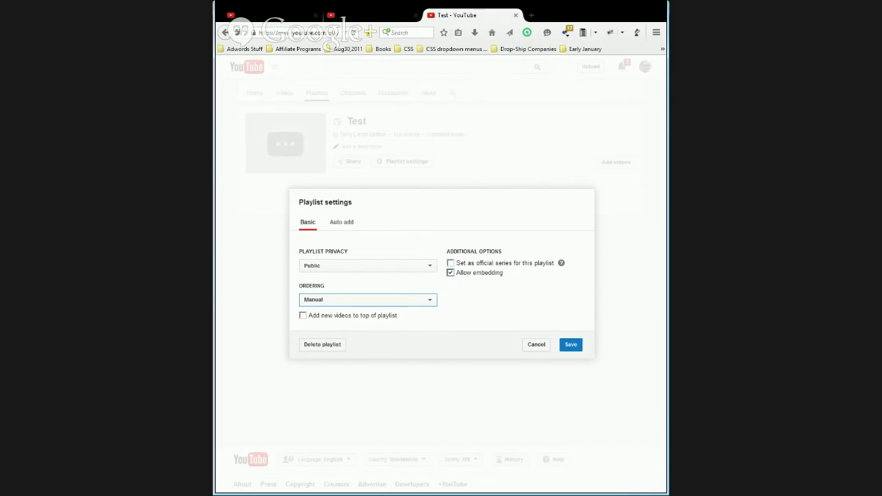
click(489, 297)
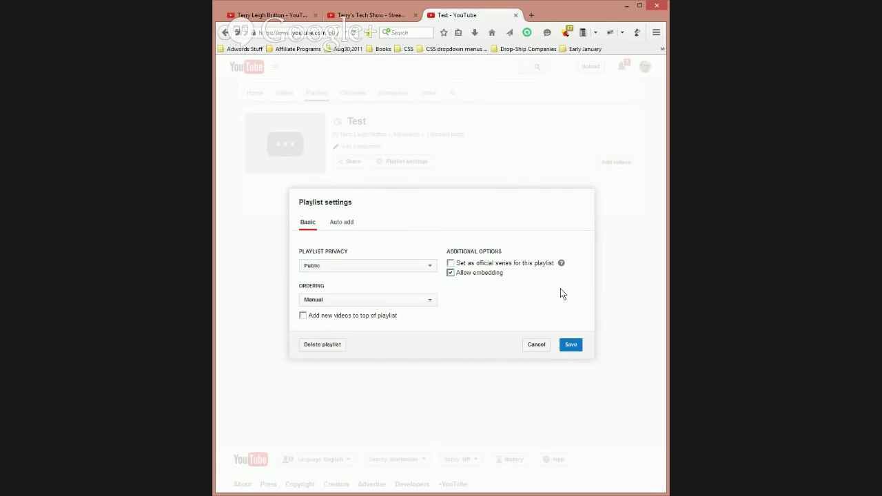
mouse_move(561, 265)
click(304, 320)
- Add an automatic rule to the Test playlist, review its condition types, and discard the settings without saving
click(346, 223)
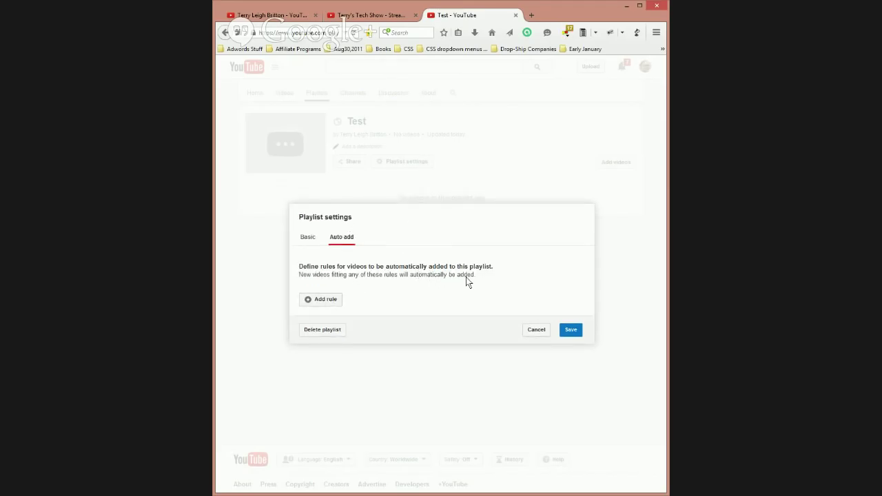
click(334, 301)
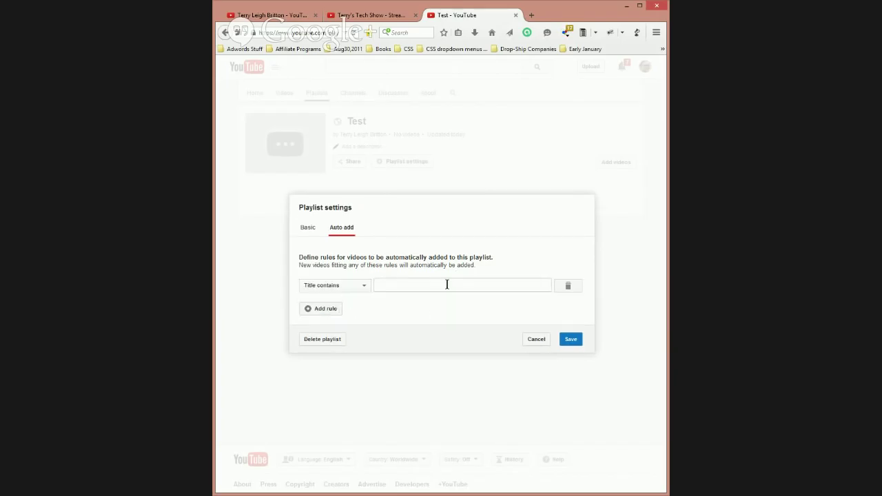
click(359, 285)
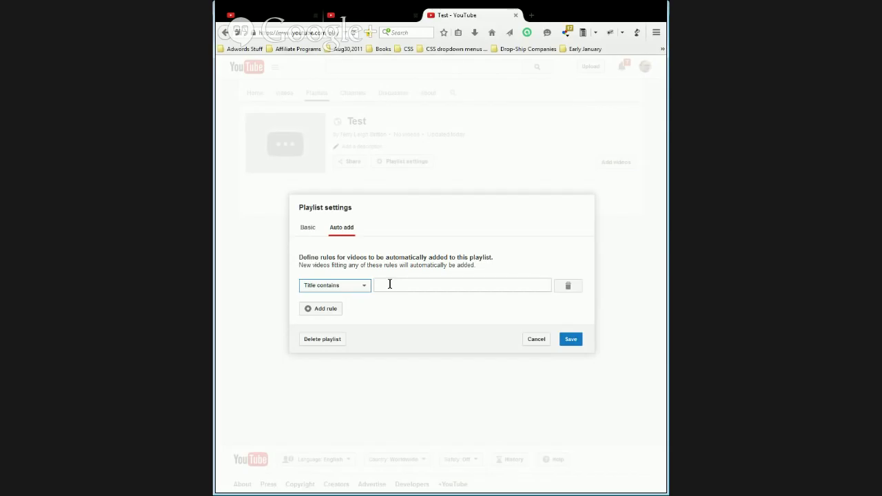
click(390, 284)
click(536, 338)
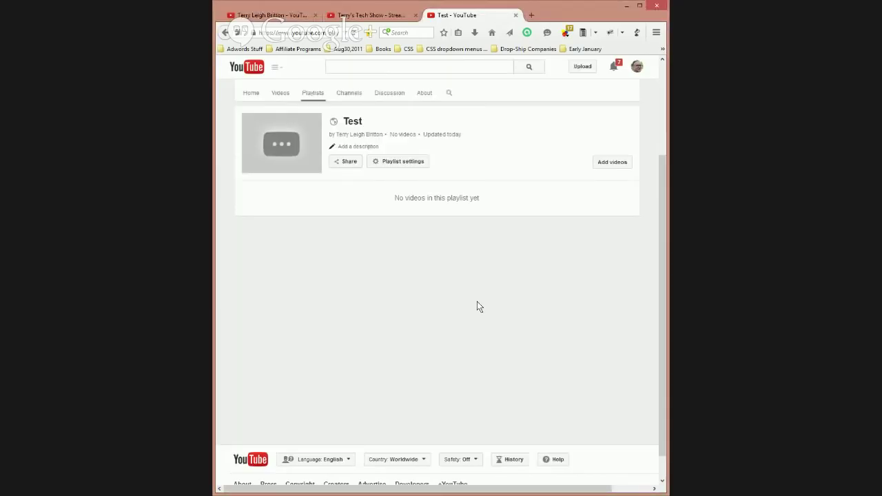
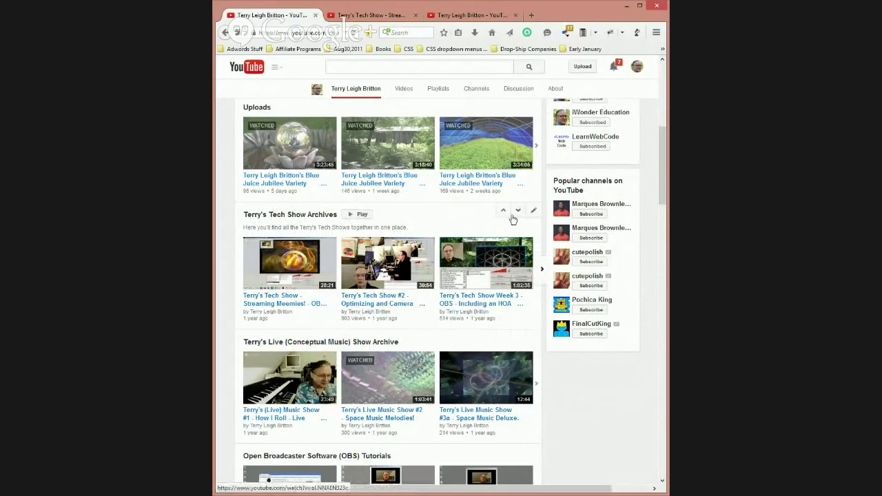
- Move the Tech Show Archives section down the channel home page and return it to its place directly beneath Uploads
click(518, 212)
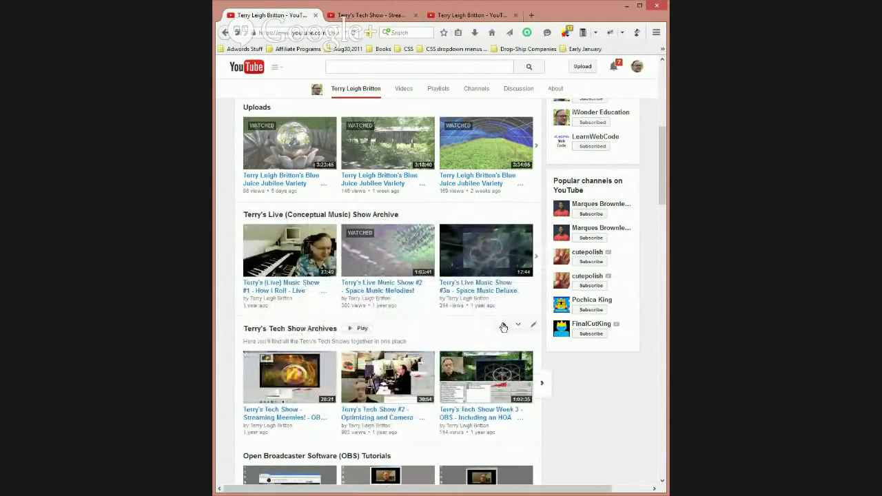
click(504, 325)
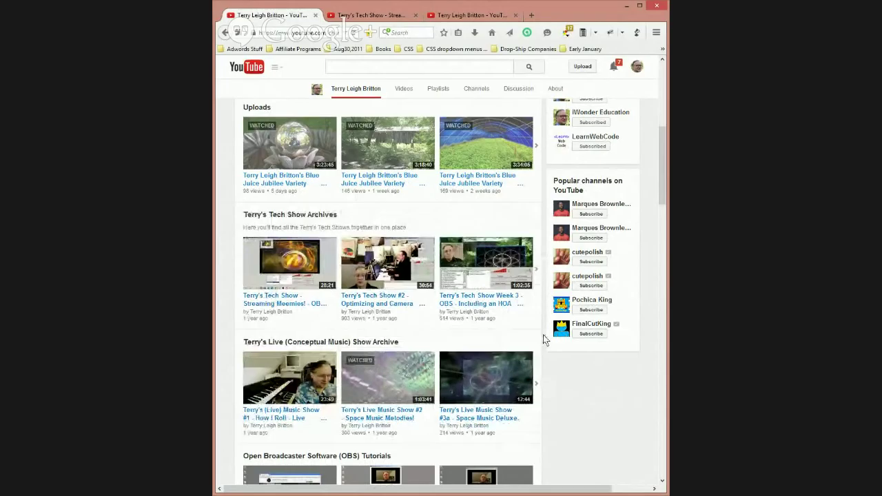
mouse_move(508, 211)
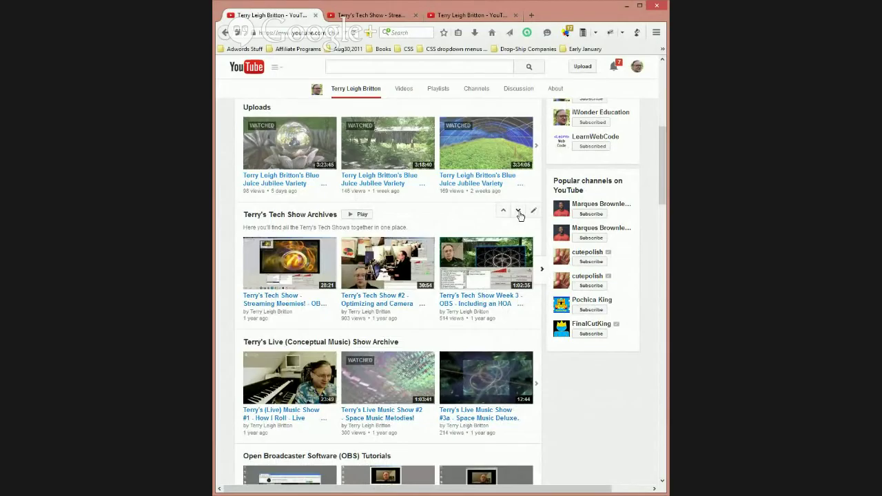
click(519, 211)
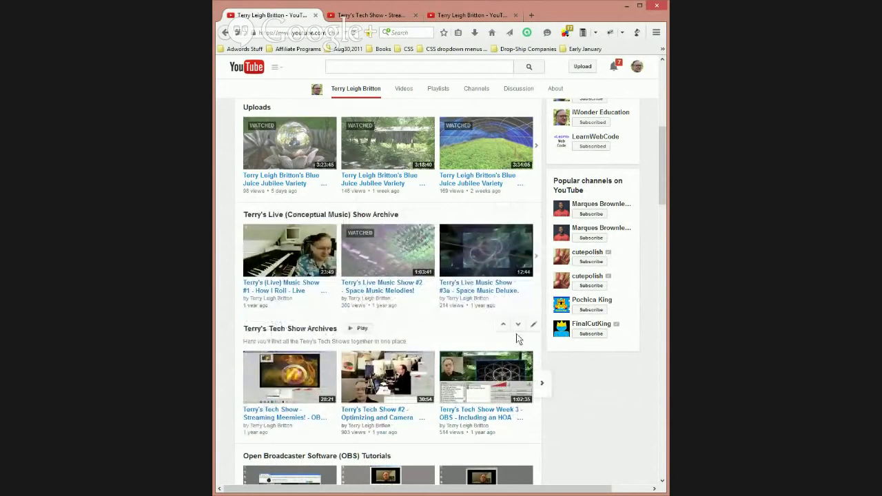
click(517, 324)
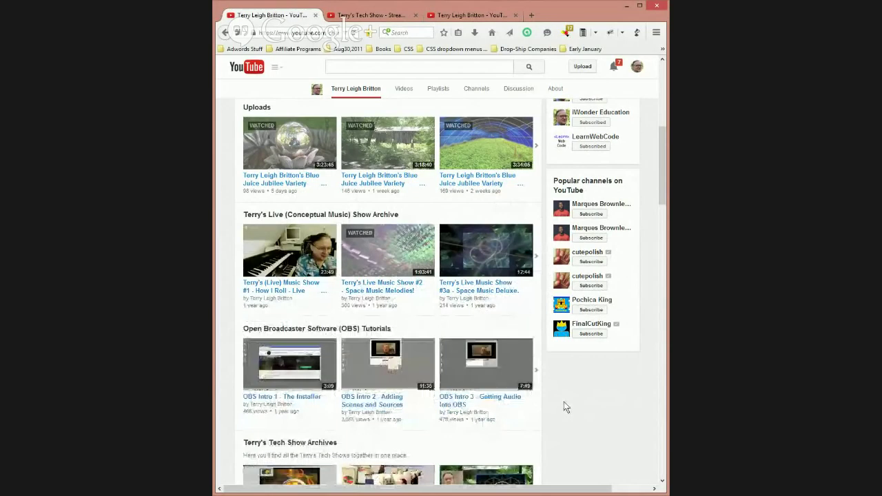
click(502, 443)
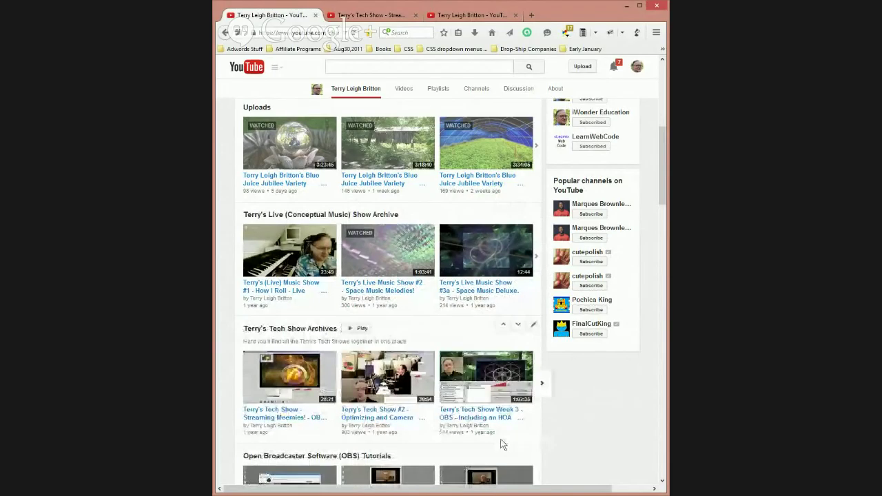
click(503, 325)
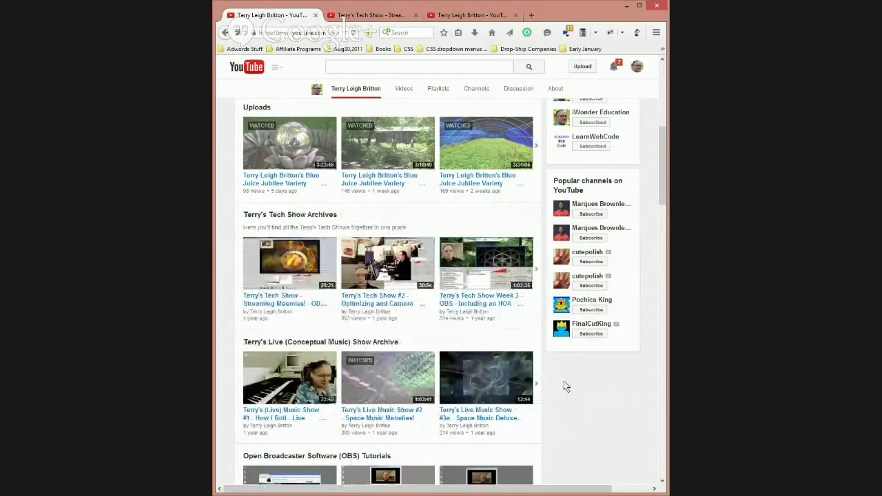
- Check the edit options offered for the channel art banner and close them without choosing one
scroll(565, 386, up, 4)
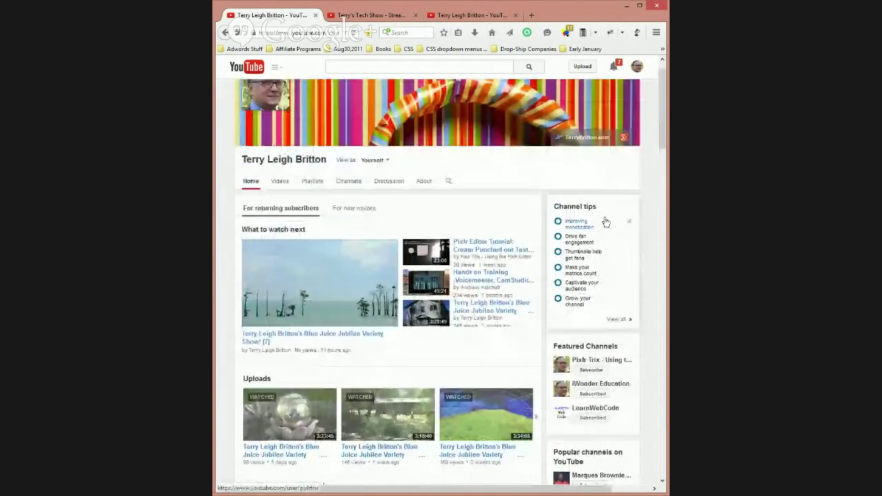
scroll(654, 141, up, 1)
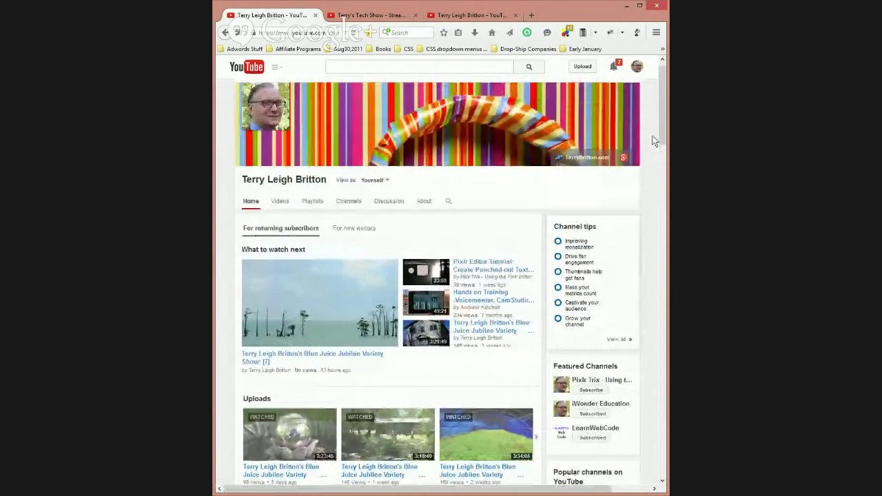
scroll(655, 141, up, 1)
click(630, 108)
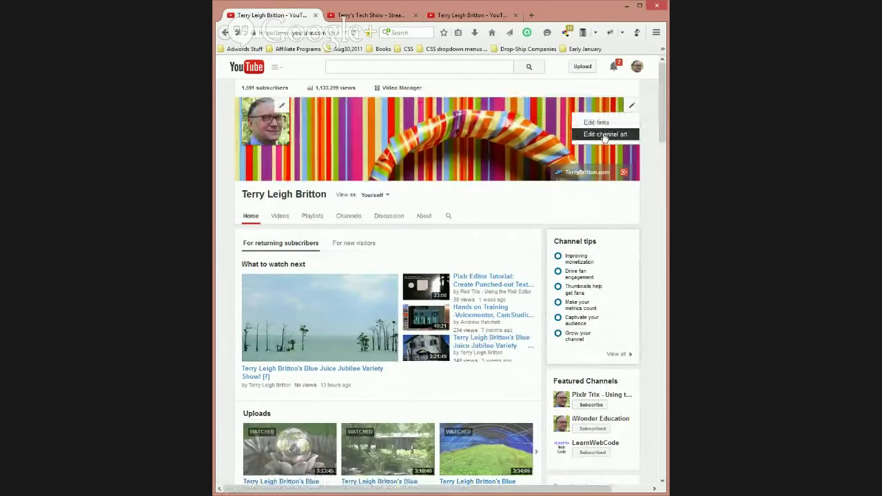
click(545, 88)
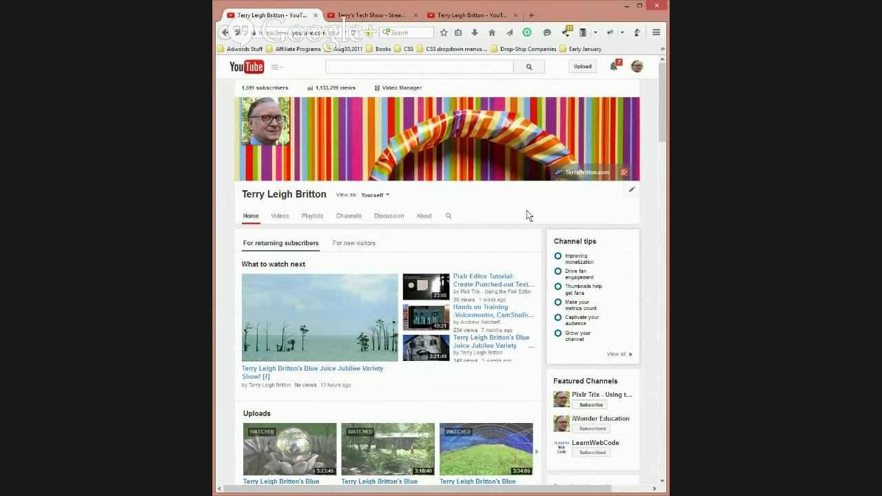
- Open the game show appearances section at the end of the channel home page for editing and check its playlist choices
scroll(528, 215, down, 4)
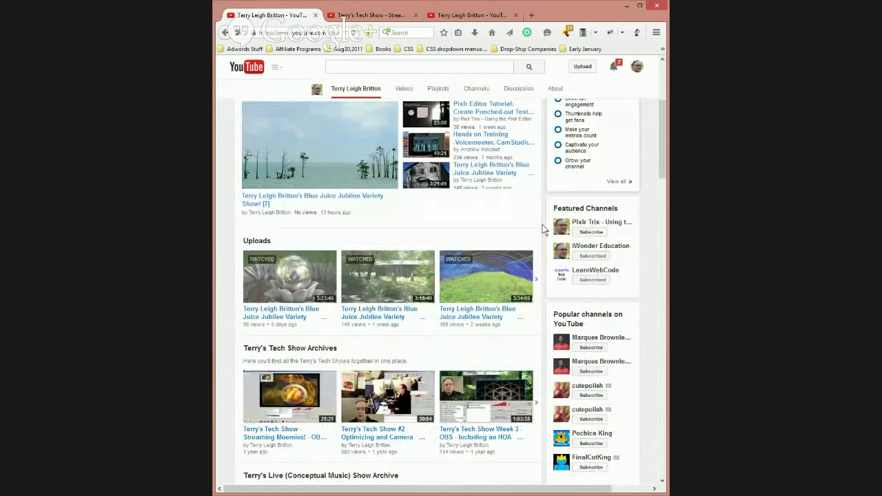
scroll(544, 228, down, 15)
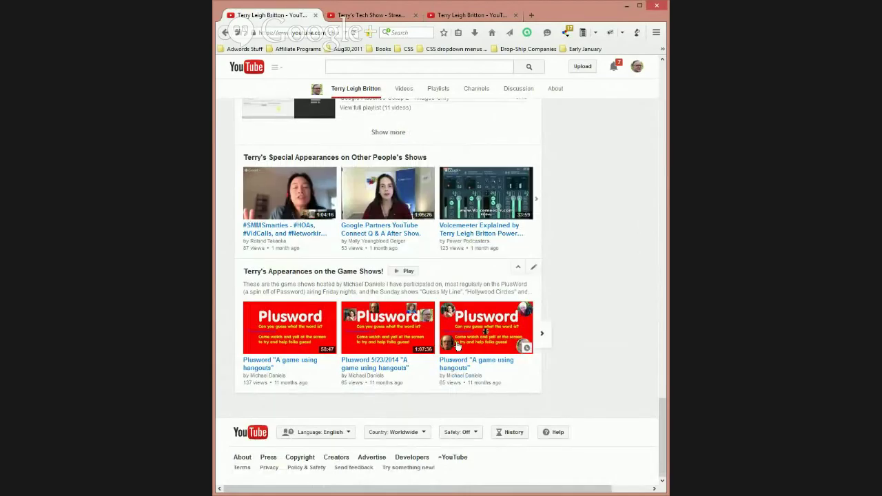
click(534, 267)
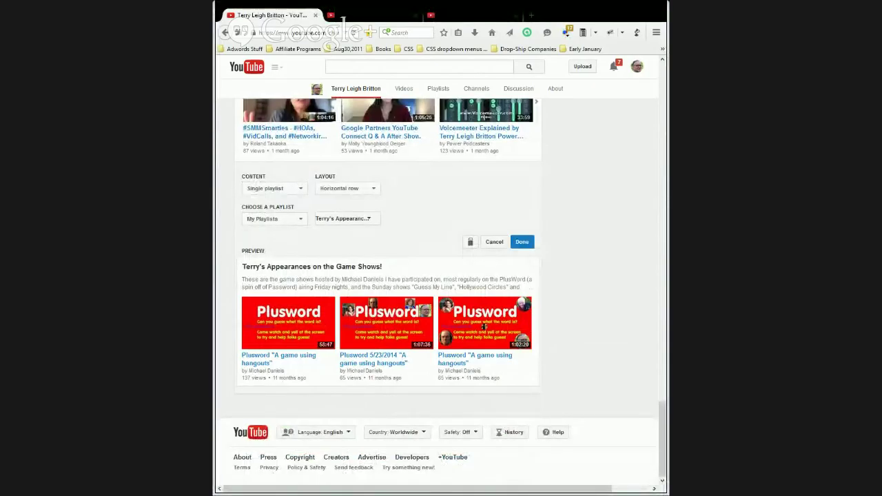
click(359, 219)
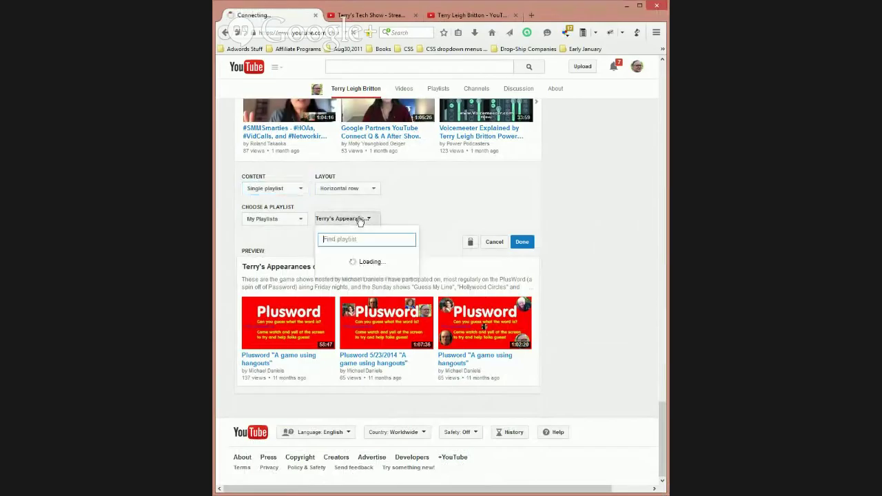
click(429, 201)
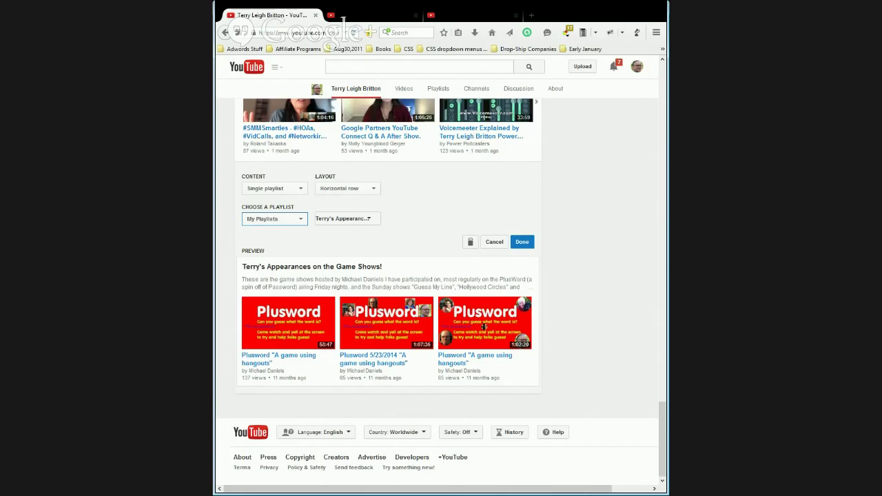
- Switch the section's playlist source to Enter playlist URL, return it to My Playlists, and view the selectable playlists
click(291, 235)
click(284, 243)
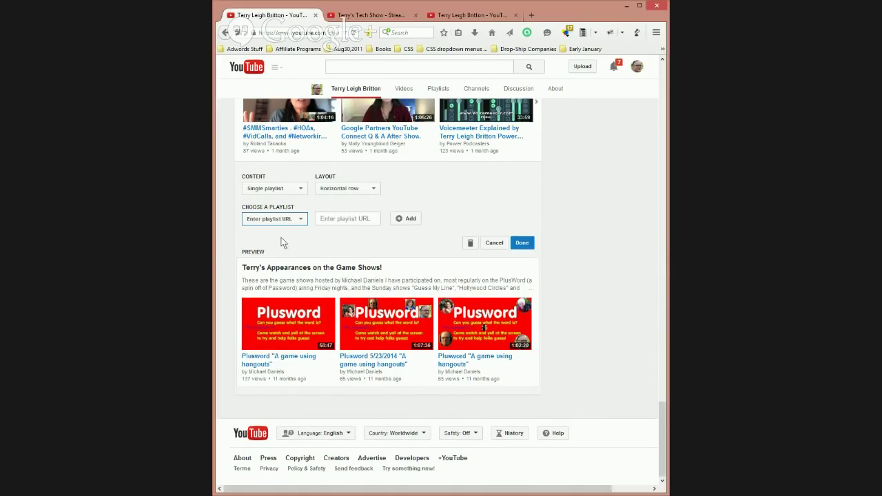
click(348, 219)
click(305, 223)
click(294, 238)
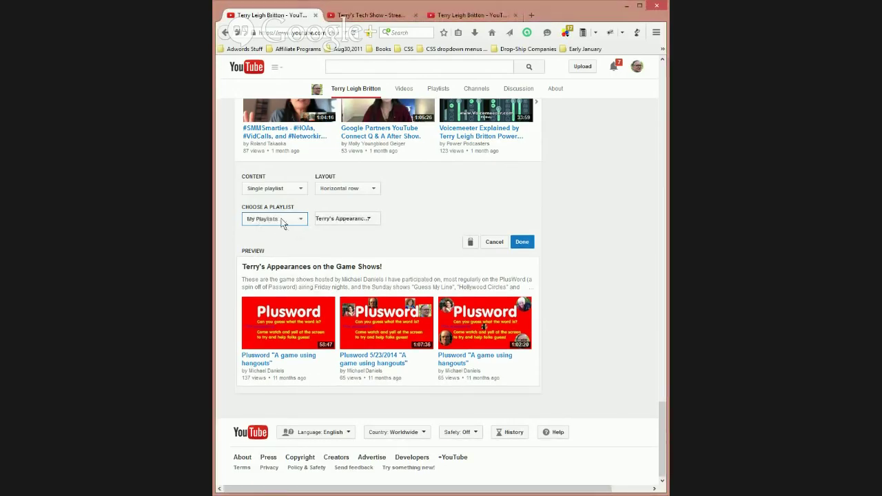
click(363, 219)
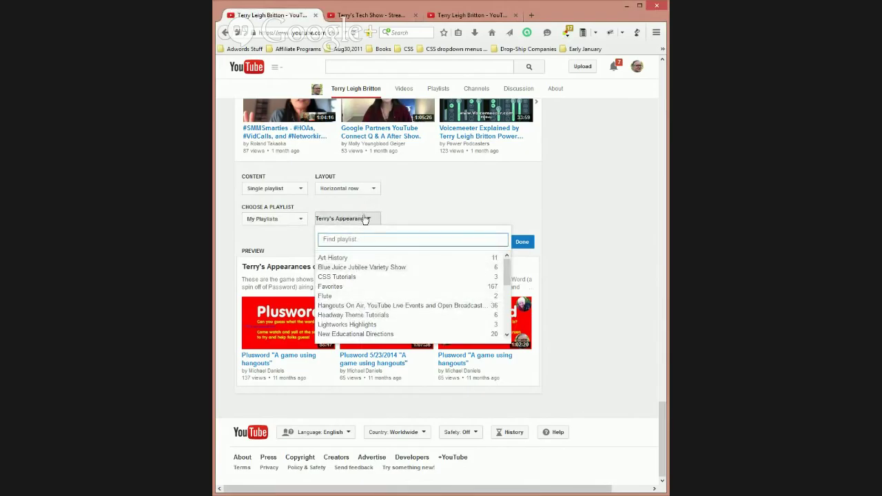
click(367, 219)
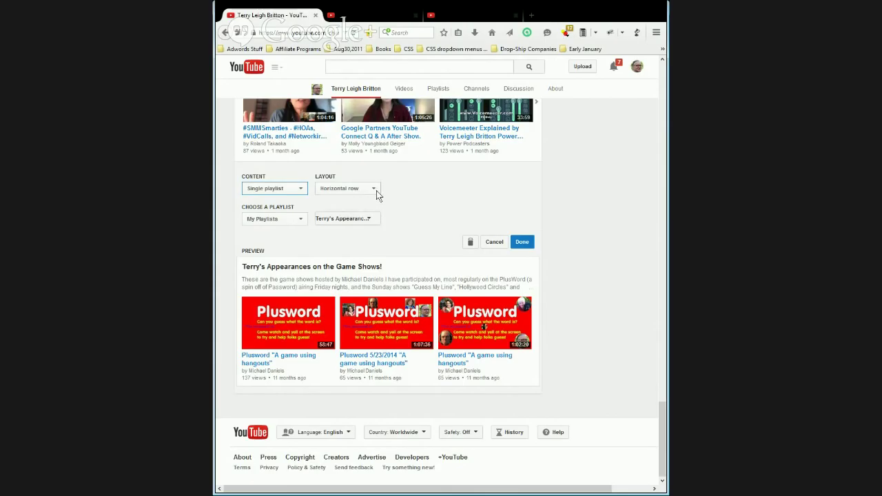
- Set the content of the section being edited to Upcoming events
click(353, 257)
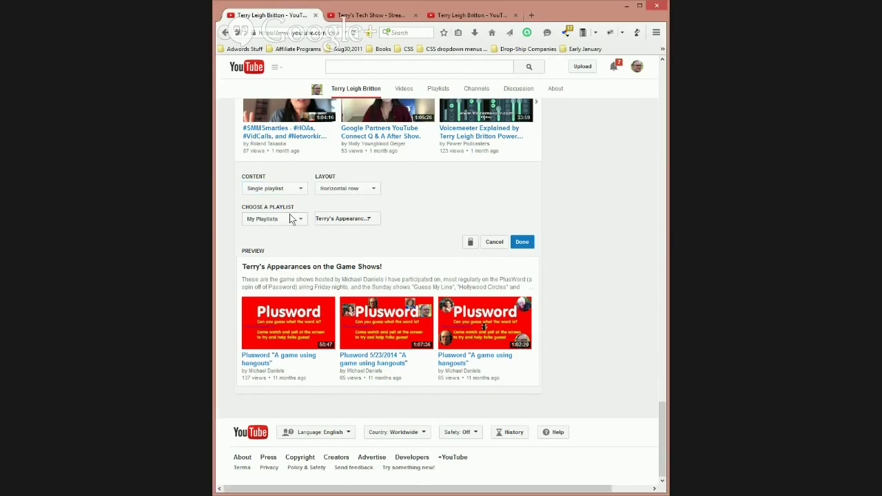
click(298, 190)
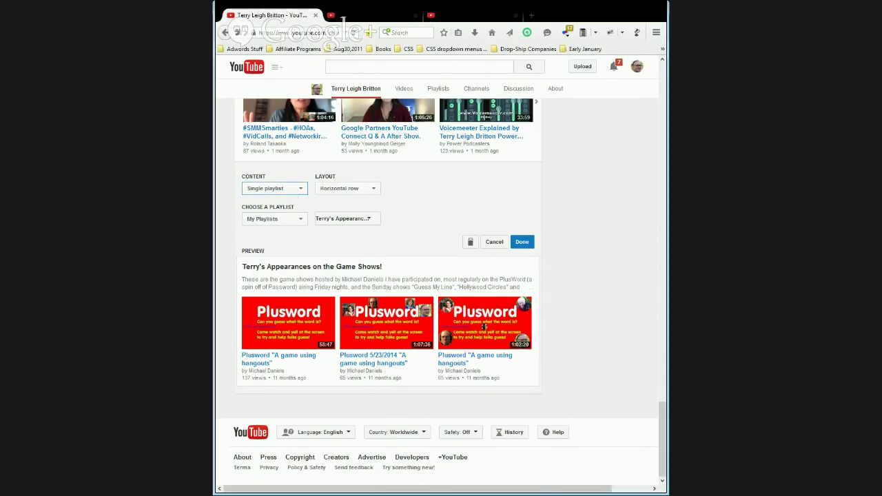
click(287, 243)
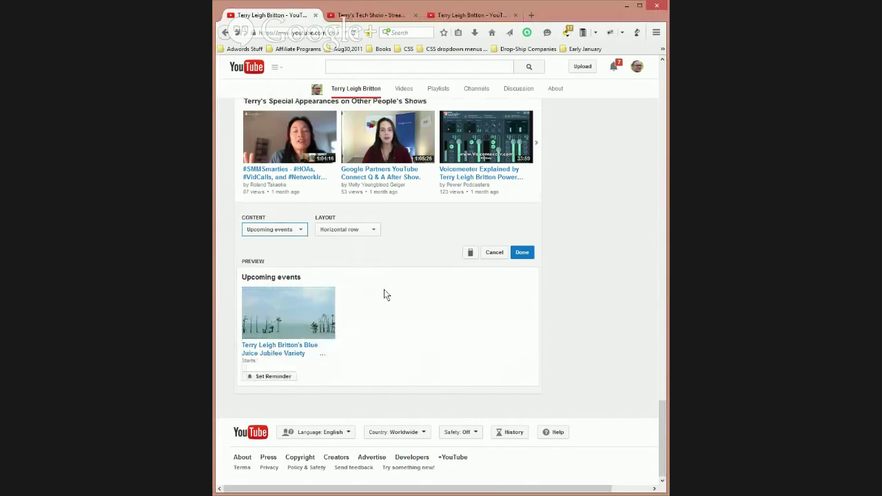
- Look over the channel home page down to the section being edited and check its content choices
click(492, 254)
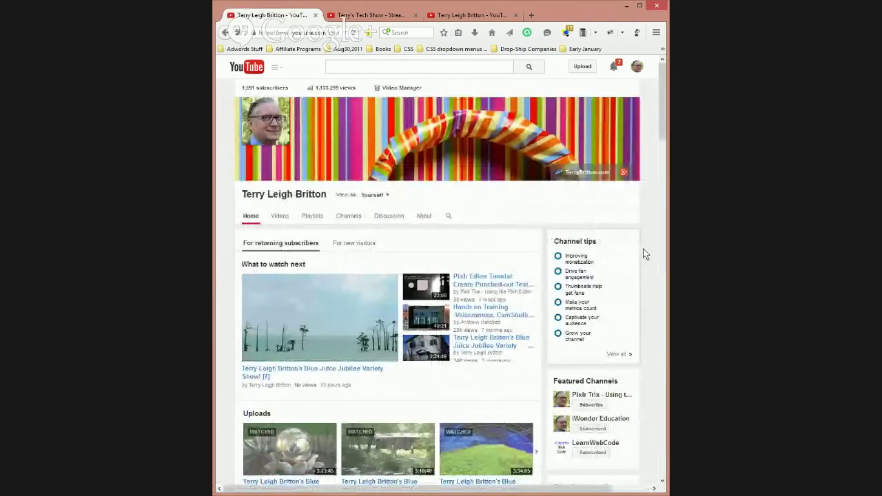
scroll(643, 254, down, 2)
scroll(643, 254, down, 15)
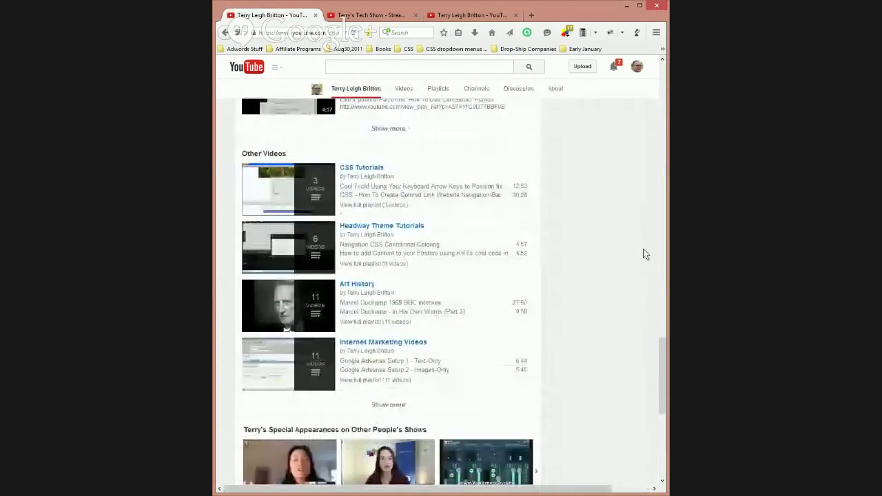
scroll(643, 255, down, 2)
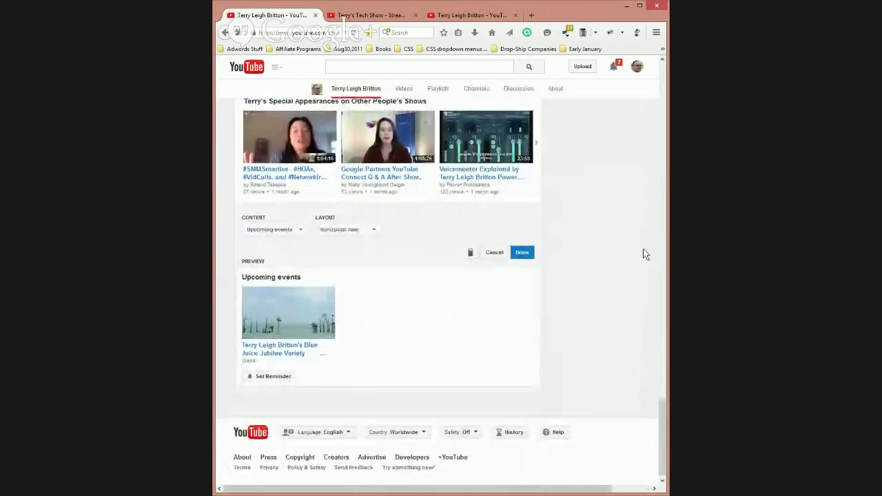
click(301, 231)
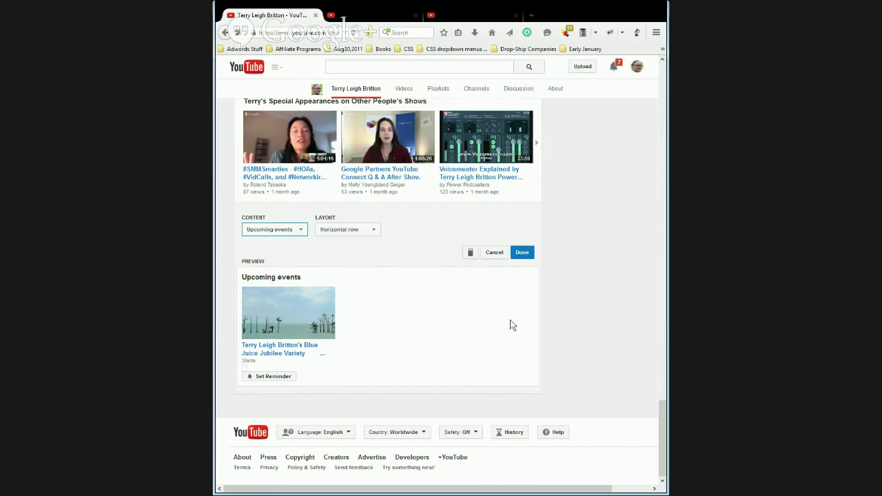
- Look back at the Other Videos section, and view the content choices of the section being edited without changing them
scroll(584, 315, up, 5)
scroll(584, 321, up, 2)
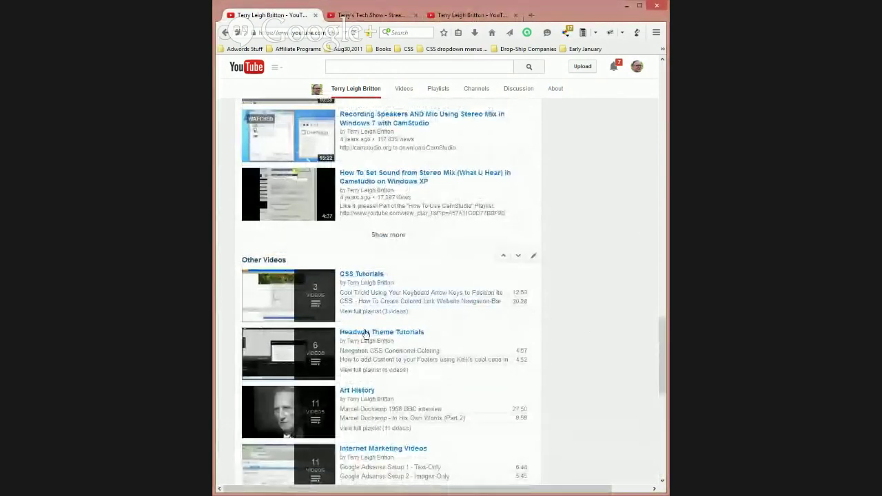
scroll(574, 312, down, 2)
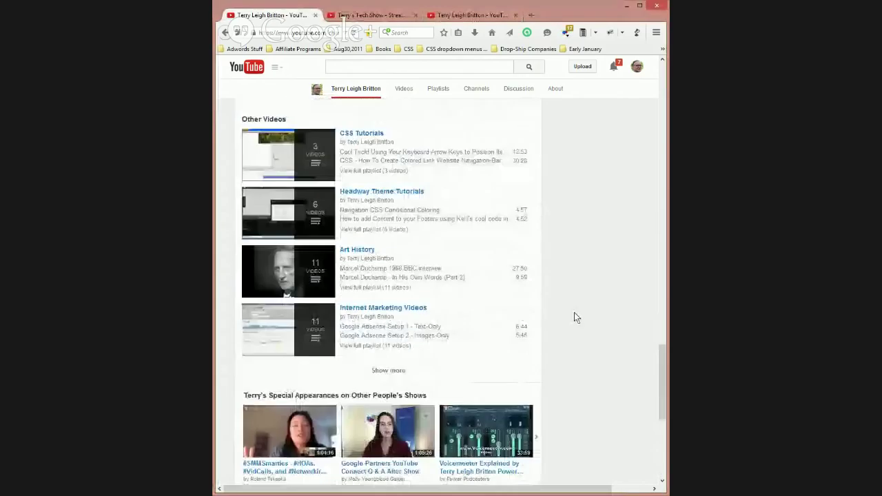
scroll(574, 313, down, 1)
scroll(574, 312, down, 3)
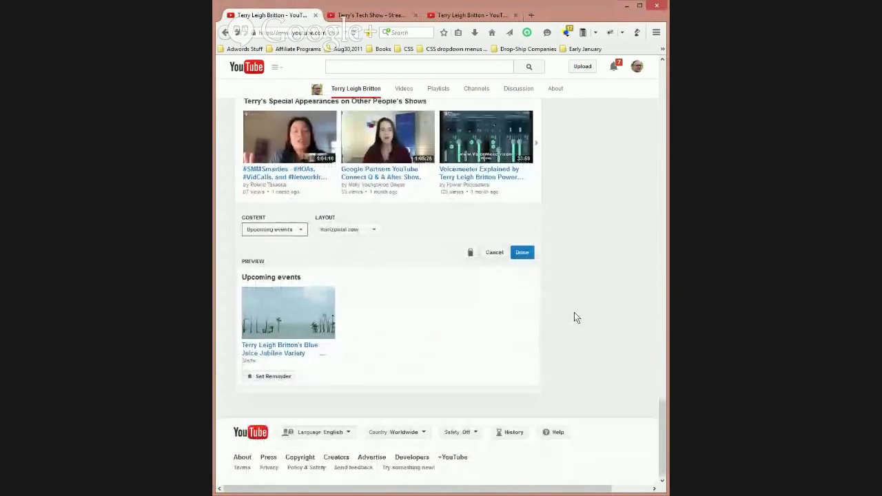
click(299, 232)
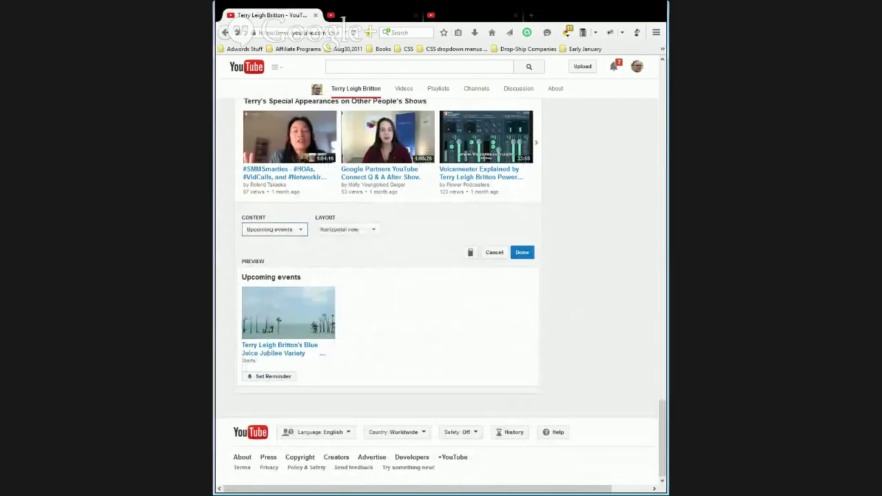
key(Escape)
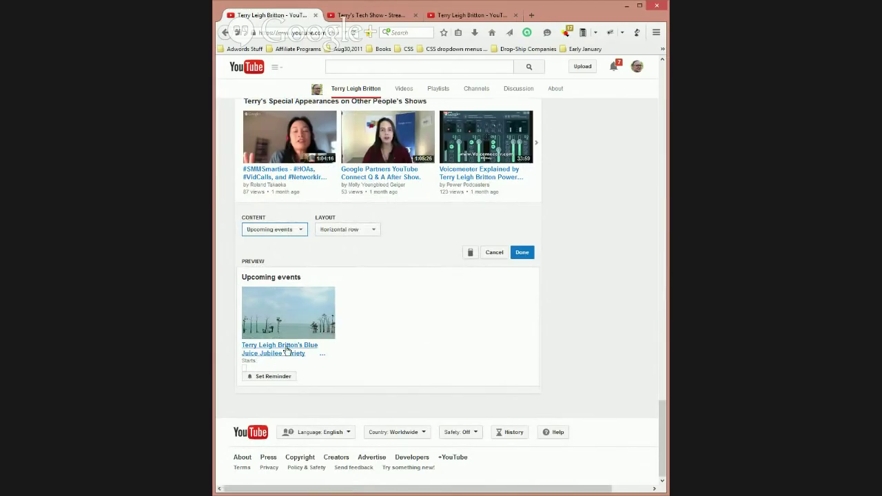
- Browse through the video row of the special appearances section to its end
scroll(587, 283, up, 3)
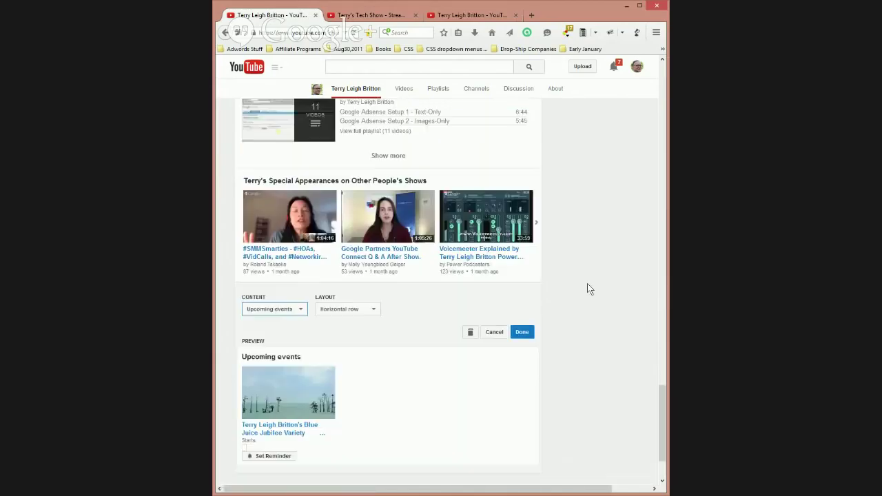
click(541, 309)
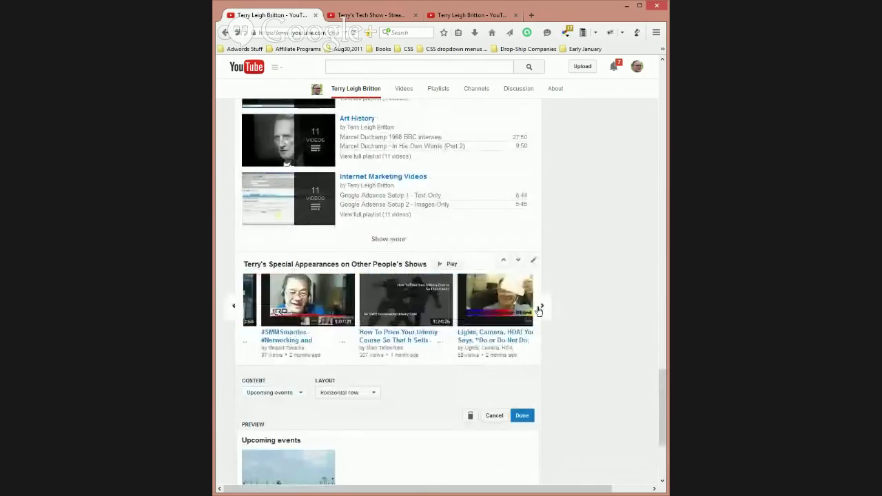
click(541, 310)
click(540, 309)
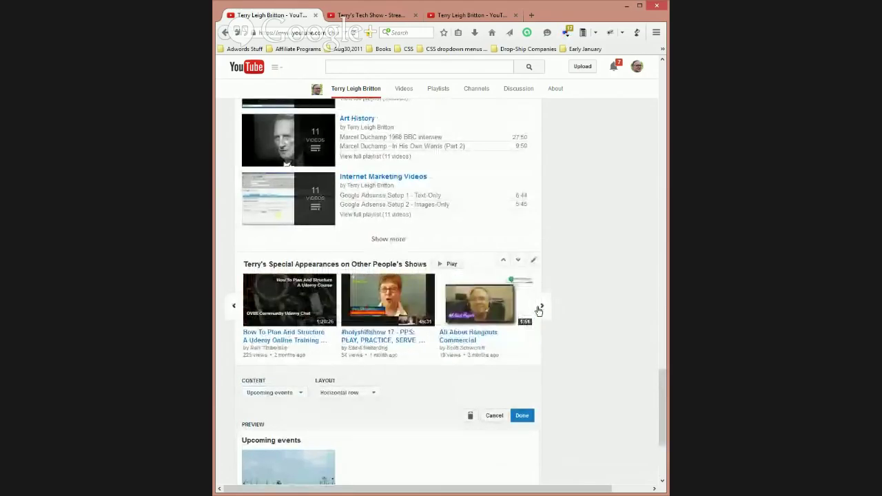
click(541, 310)
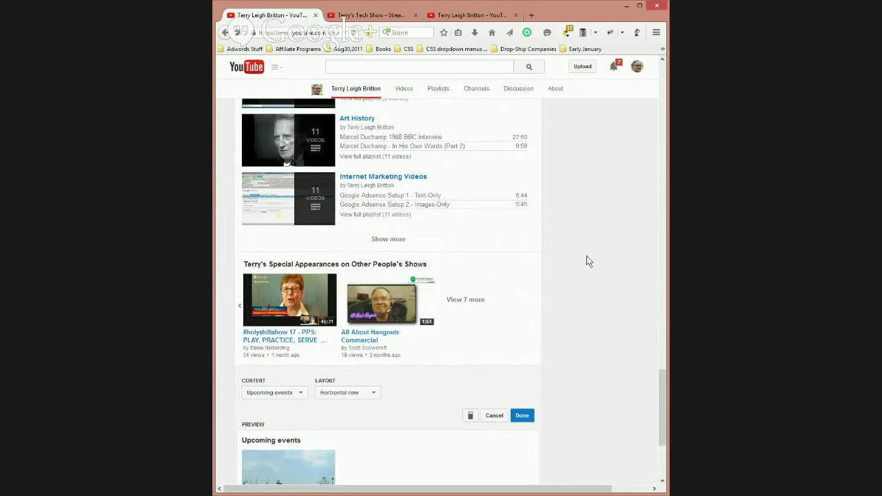
- Expand the Other Videos section to show more playlists and look through them down to the section being edited
scroll(587, 260, up, 3)
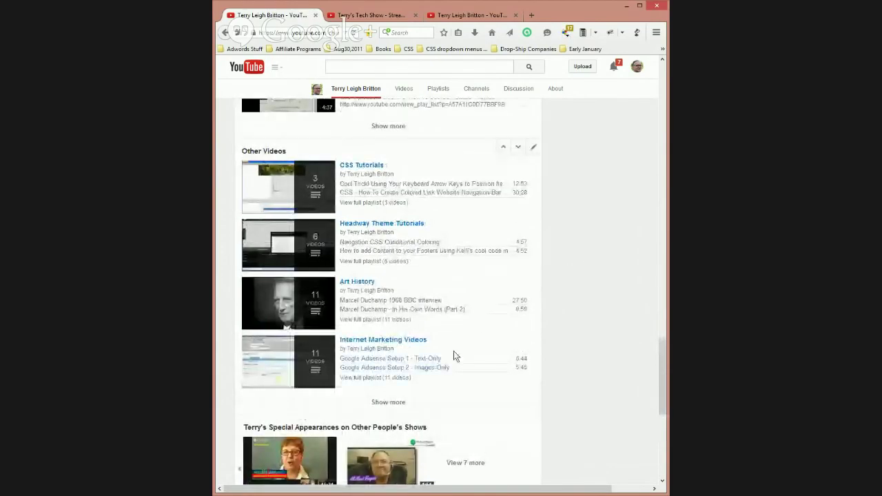
click(390, 404)
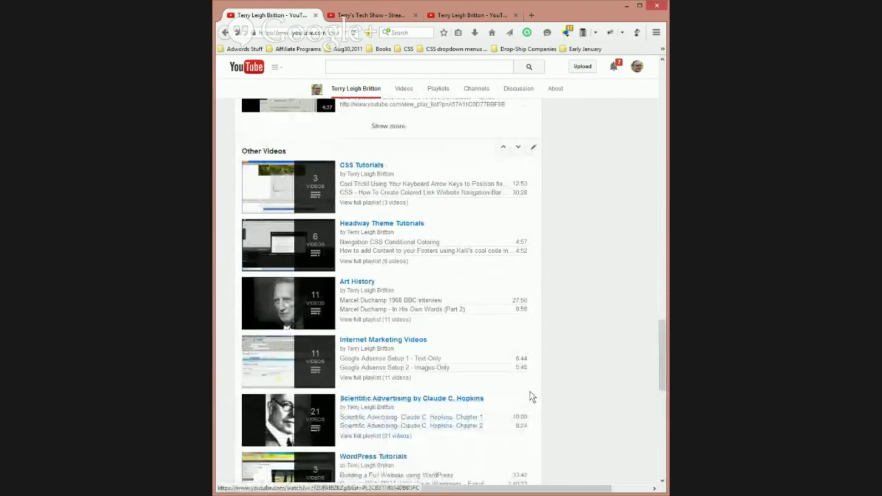
scroll(590, 400, down, 6)
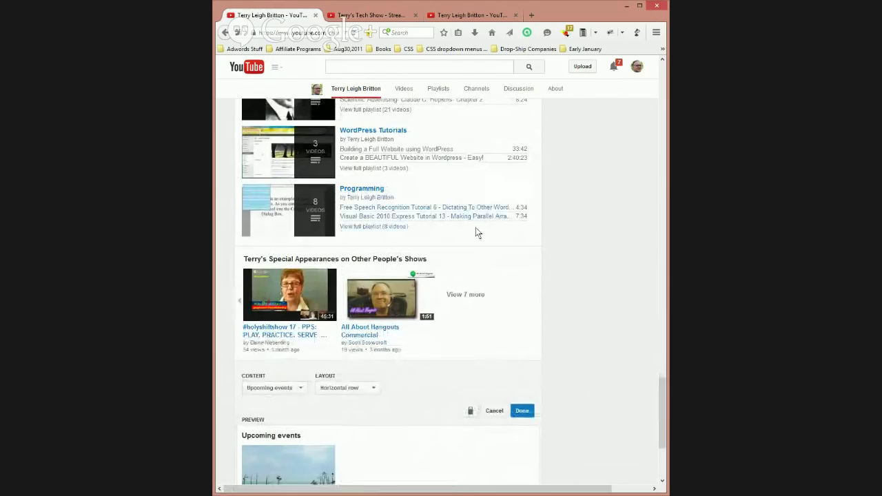
scroll(610, 268, up, 4)
scroll(611, 268, down, 7)
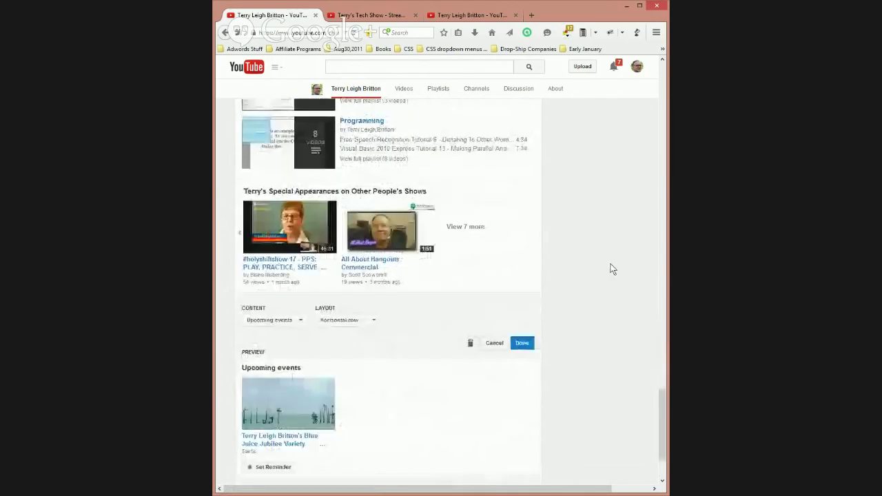
scroll(610, 268, up, 3)
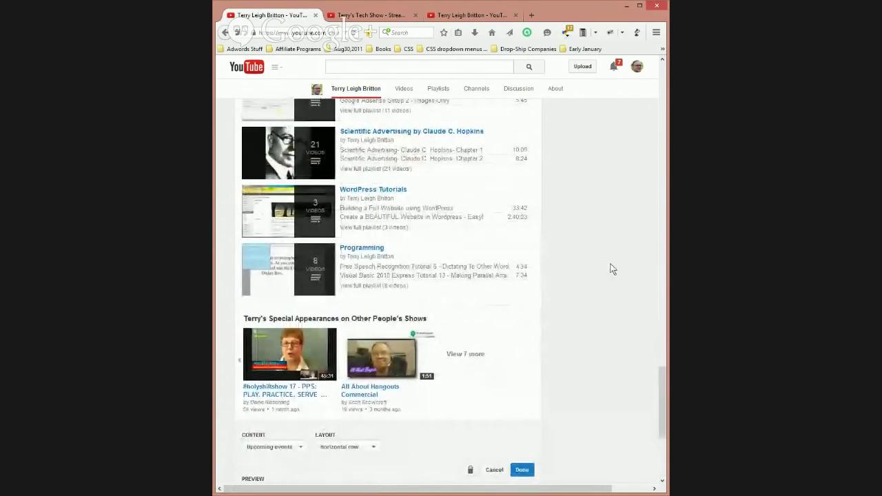
scroll(610, 269, down, 2)
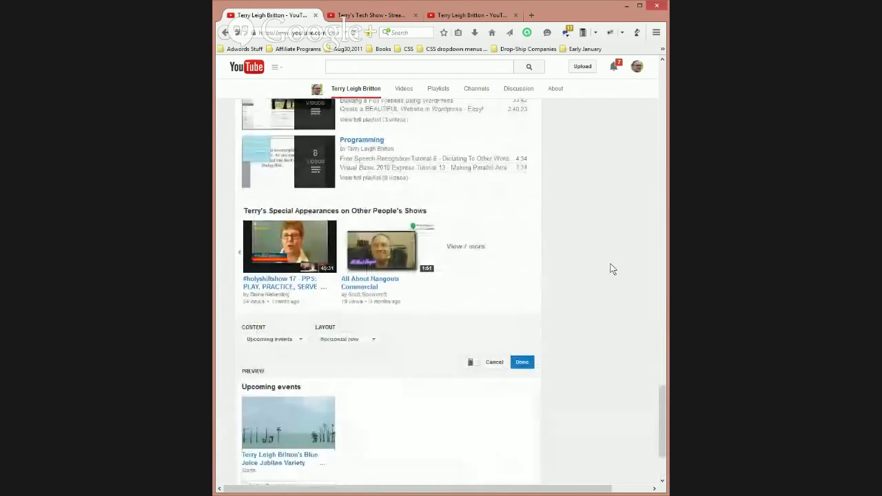
scroll(610, 268, down, 1)
scroll(612, 268, down, 1)
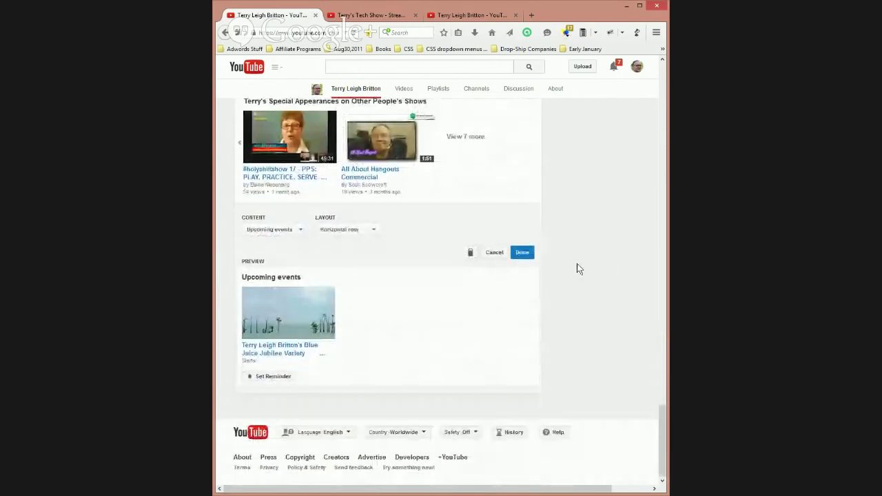
- Review the content choices of the section being edited and set its content to Single playlist
click(302, 233)
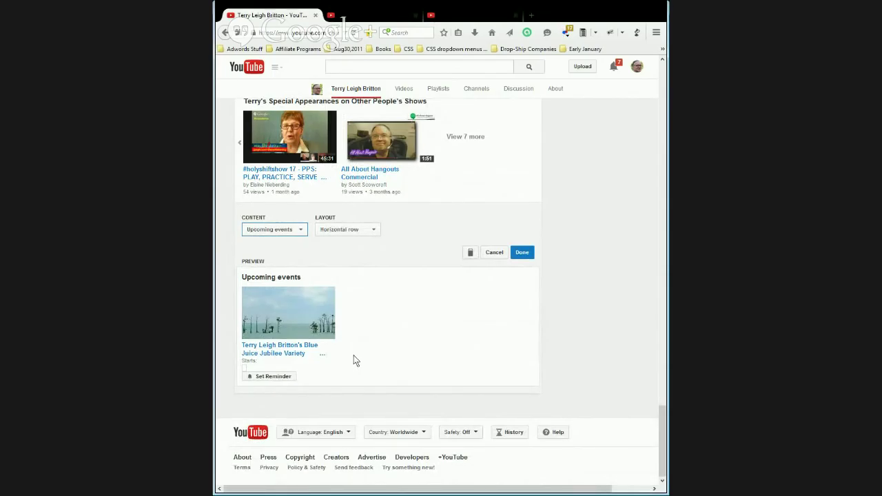
click(612, 317)
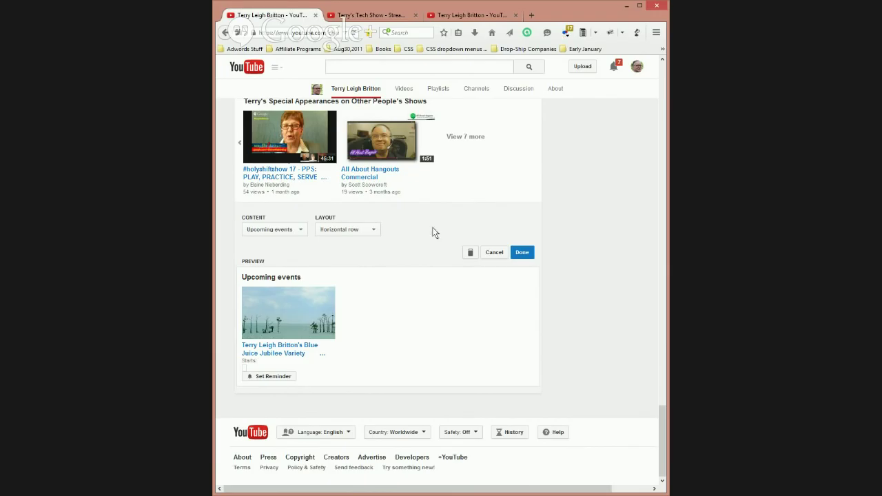
click(290, 230)
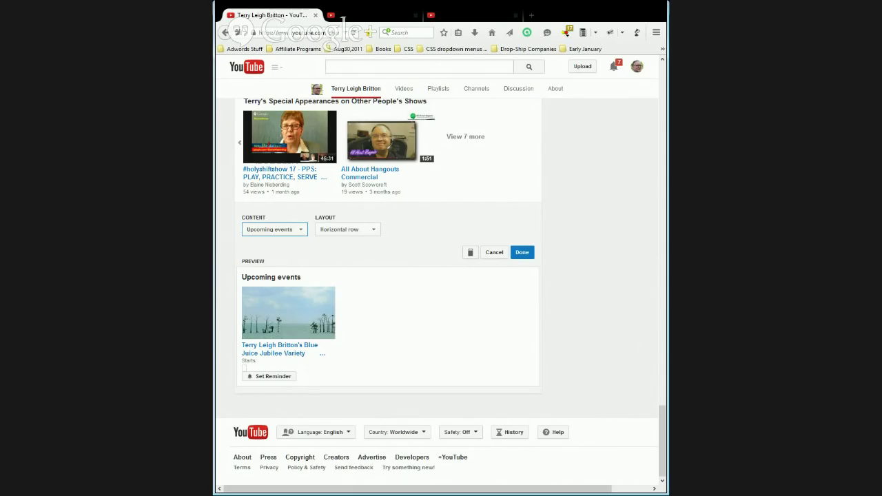
click(273, 315)
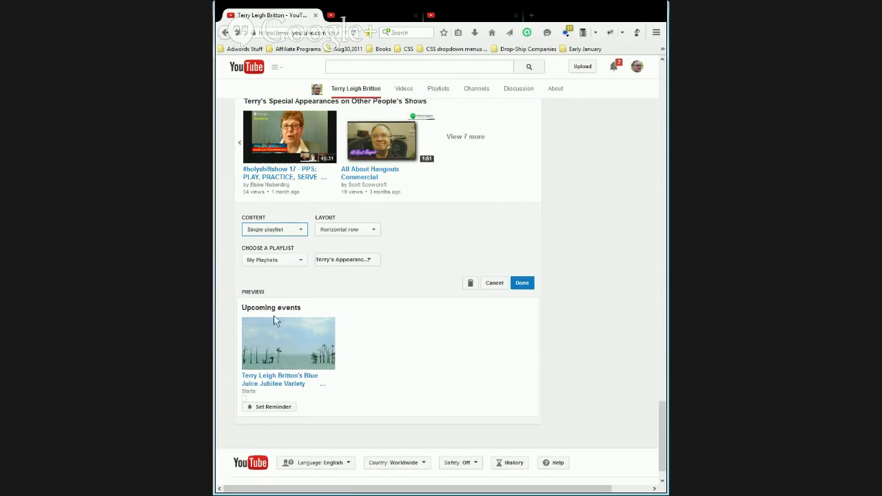
- Preview the game show playlist section as a Vertical list, return it to Horizontal row, and advance the previewed videos
click(376, 234)
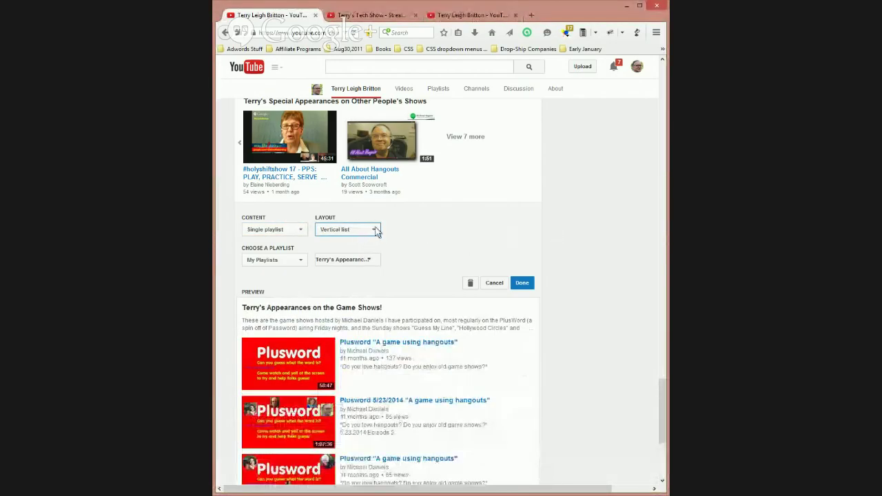
scroll(487, 226, down, 1)
scroll(486, 225, down, 1)
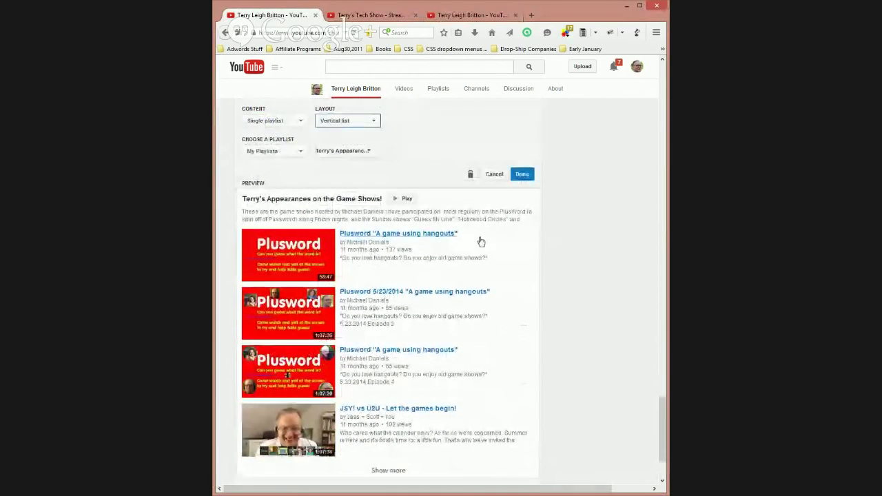
click(368, 135)
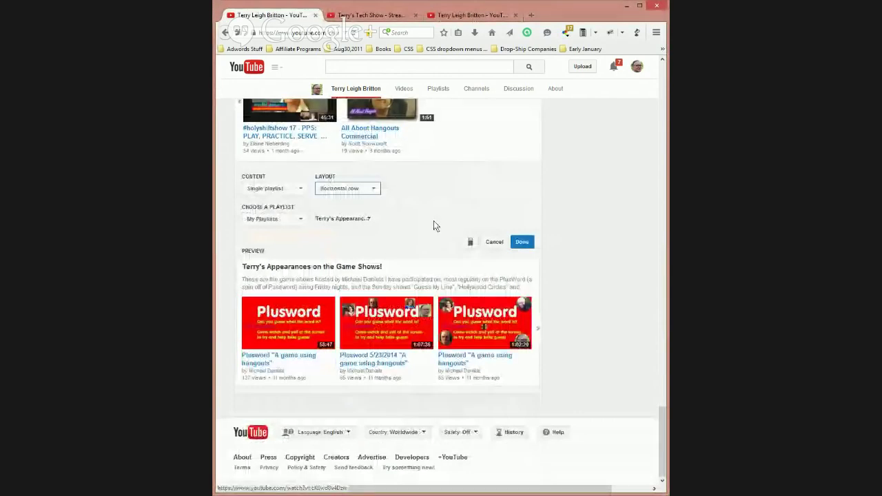
click(543, 329)
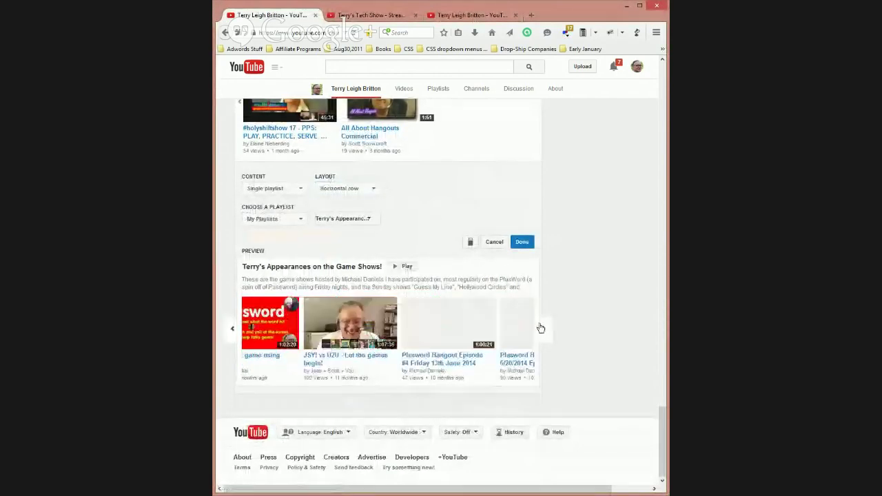
- Switch the section's layout to Vertical list, look through the preview, and cancel the section's edits
click(372, 189)
click(366, 209)
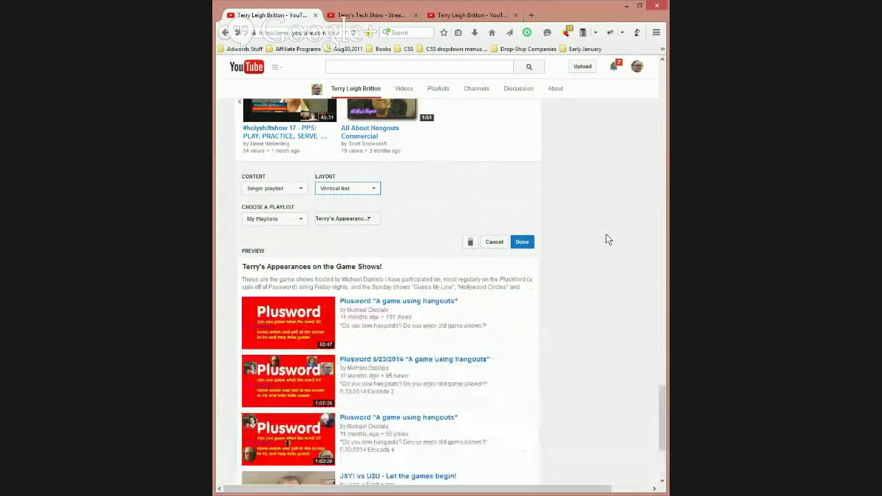
scroll(606, 239, down, 3)
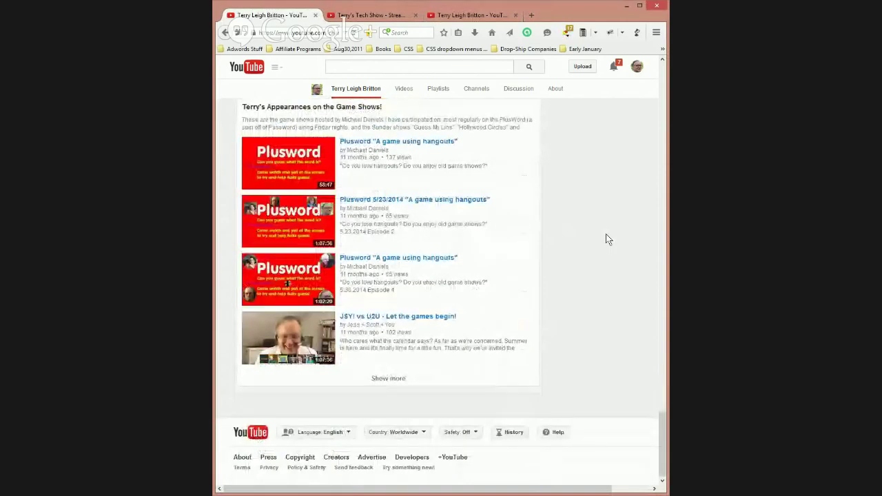
scroll(606, 239, up, 5)
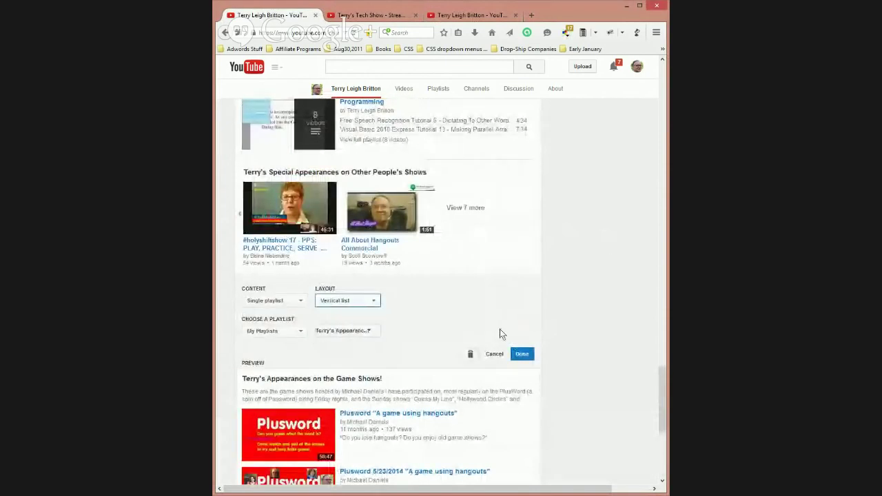
click(491, 355)
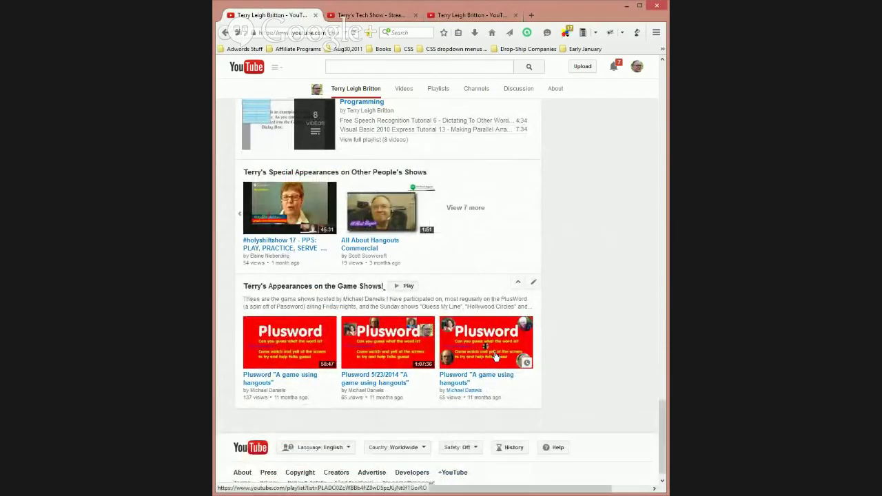
- Switch to the channel's Playlists page already open in another browser tab
mouse_move(495, 356)
mouse_down()
mouse_move(520, 324)
mouse_move(507, 344)
mouse_up()
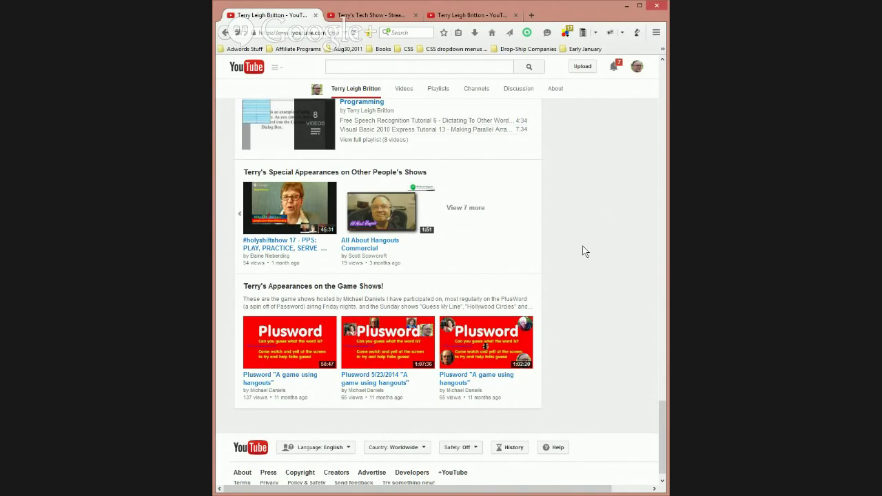
scroll(582, 252, up, 5)
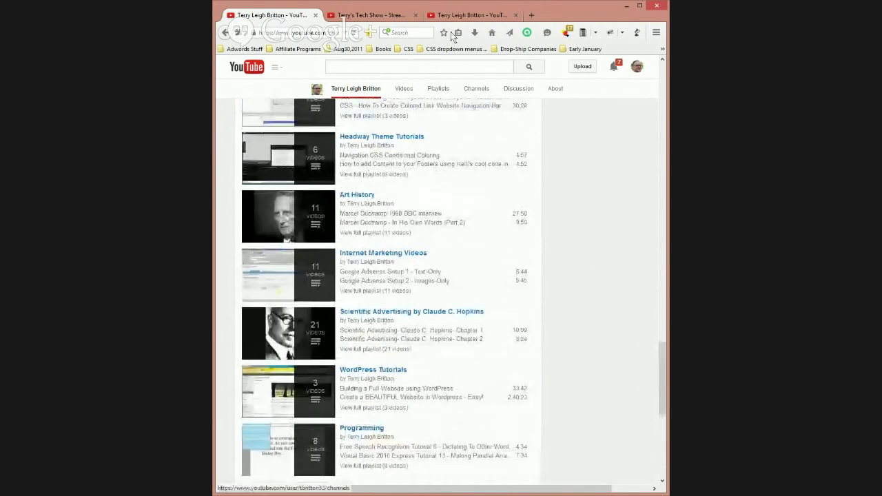
click(463, 15)
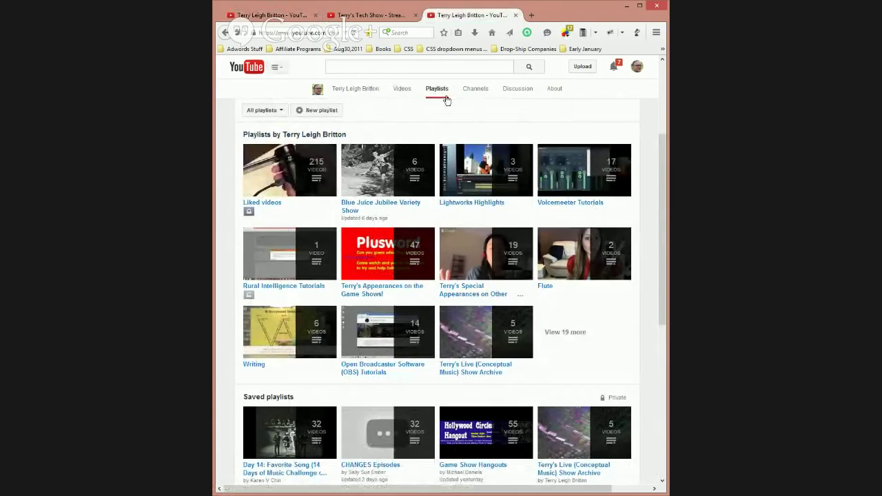
- Review the title and privacy fields for creating a new playlist, and cancel without creating one
click(320, 112)
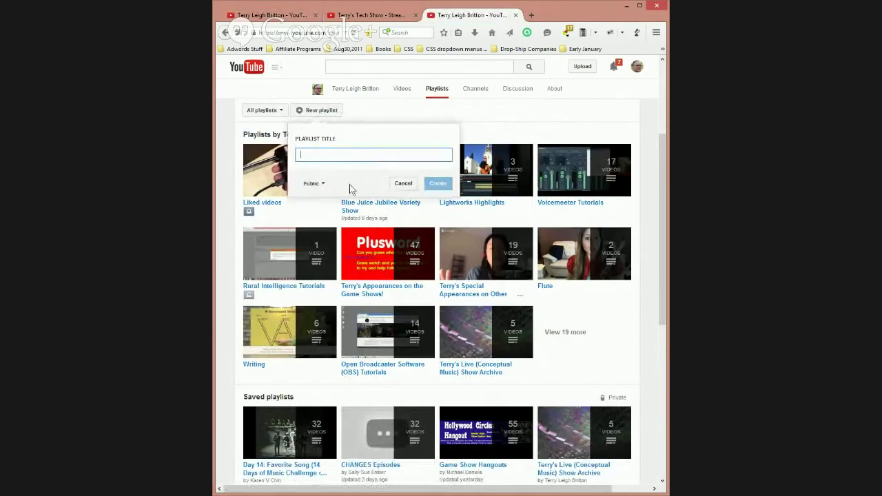
click(403, 184)
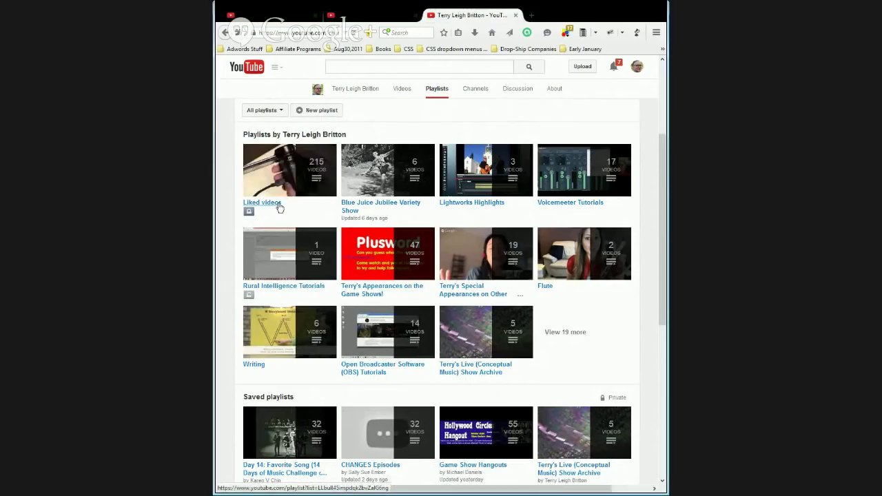
- Open the Blue Juice Jubilee Variety Show playlist and bring up the Auto add options in its playlist settings
click(419, 207)
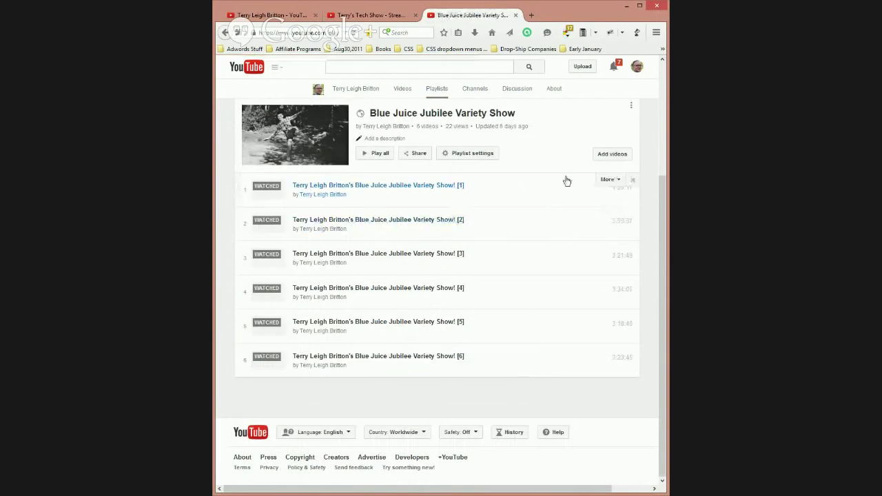
click(474, 153)
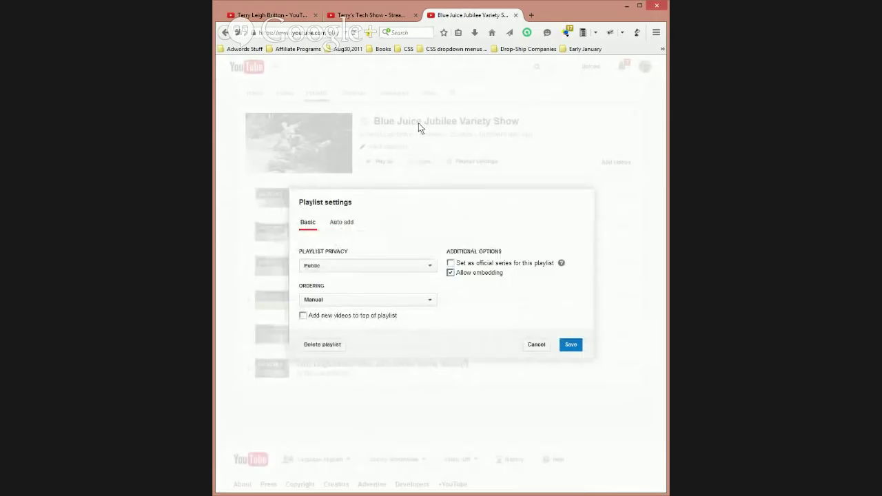
click(347, 224)
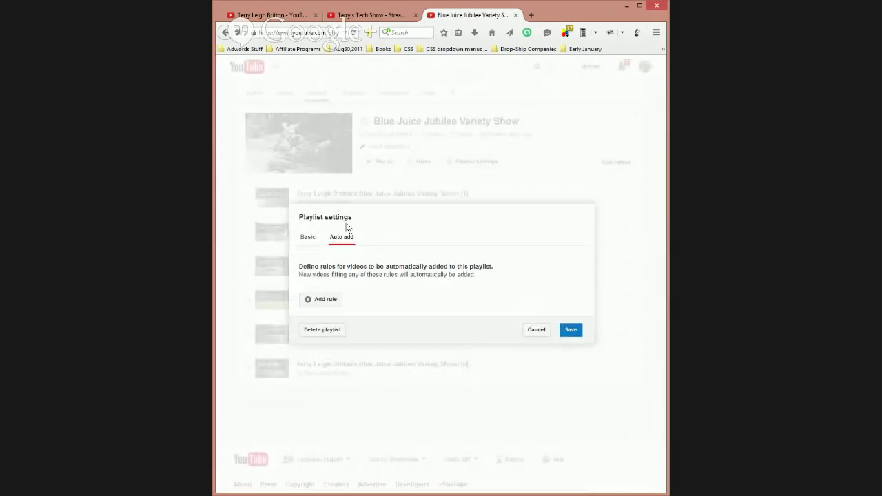
- Add a blank auto-add rule, examine its rule type choices, and cancel the playlist settings without saving
click(331, 301)
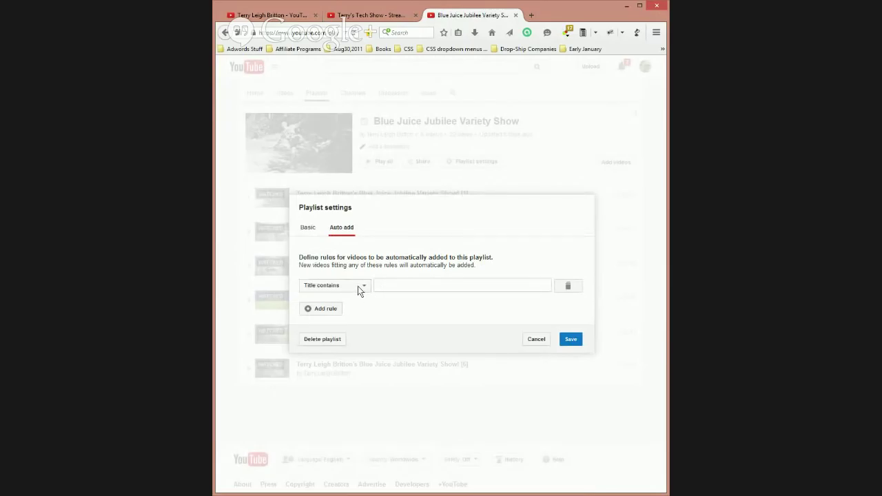
click(357, 286)
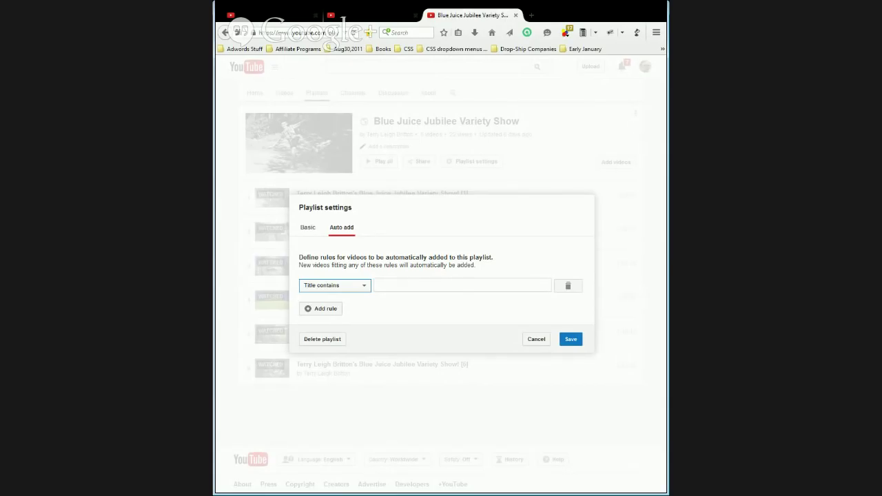
click(417, 308)
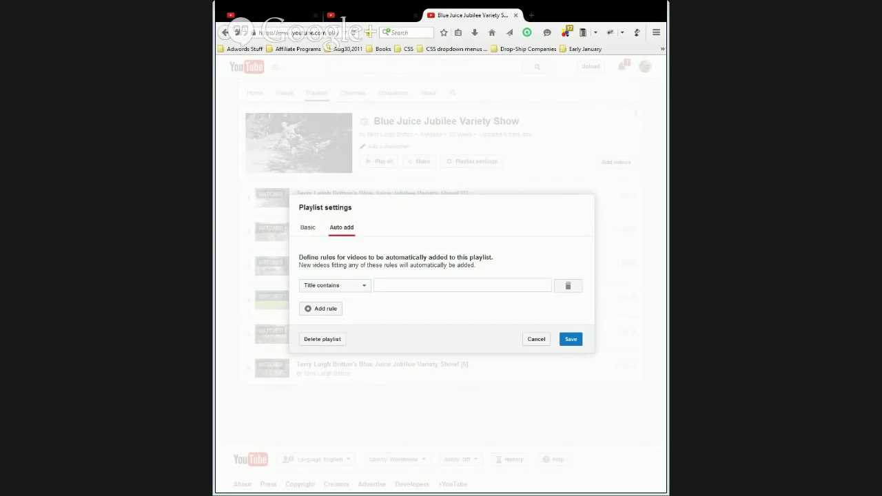
key(alt+Tab)
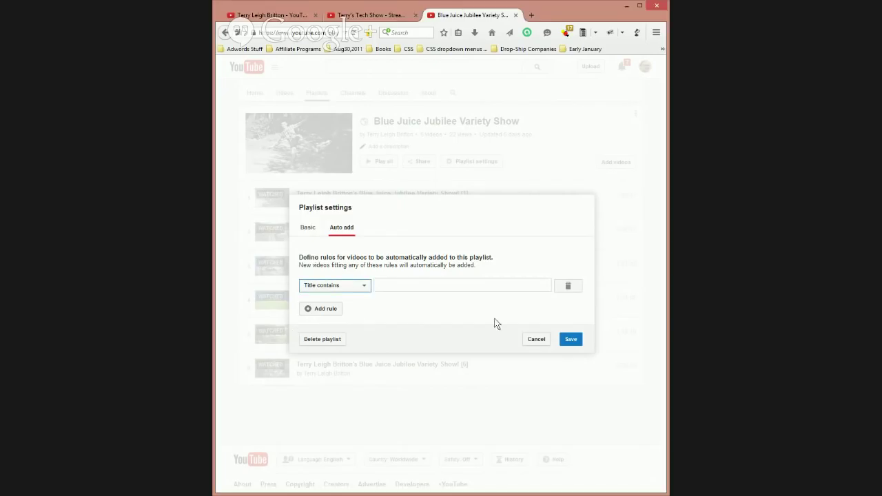
click(536, 340)
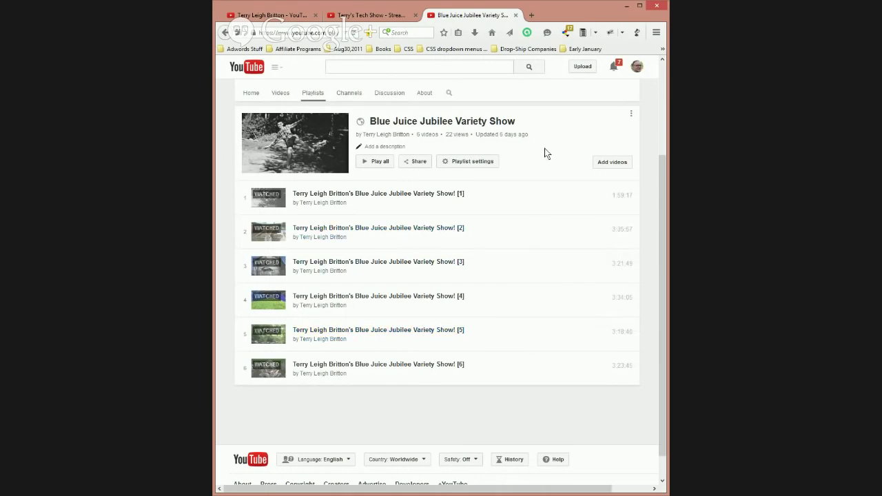